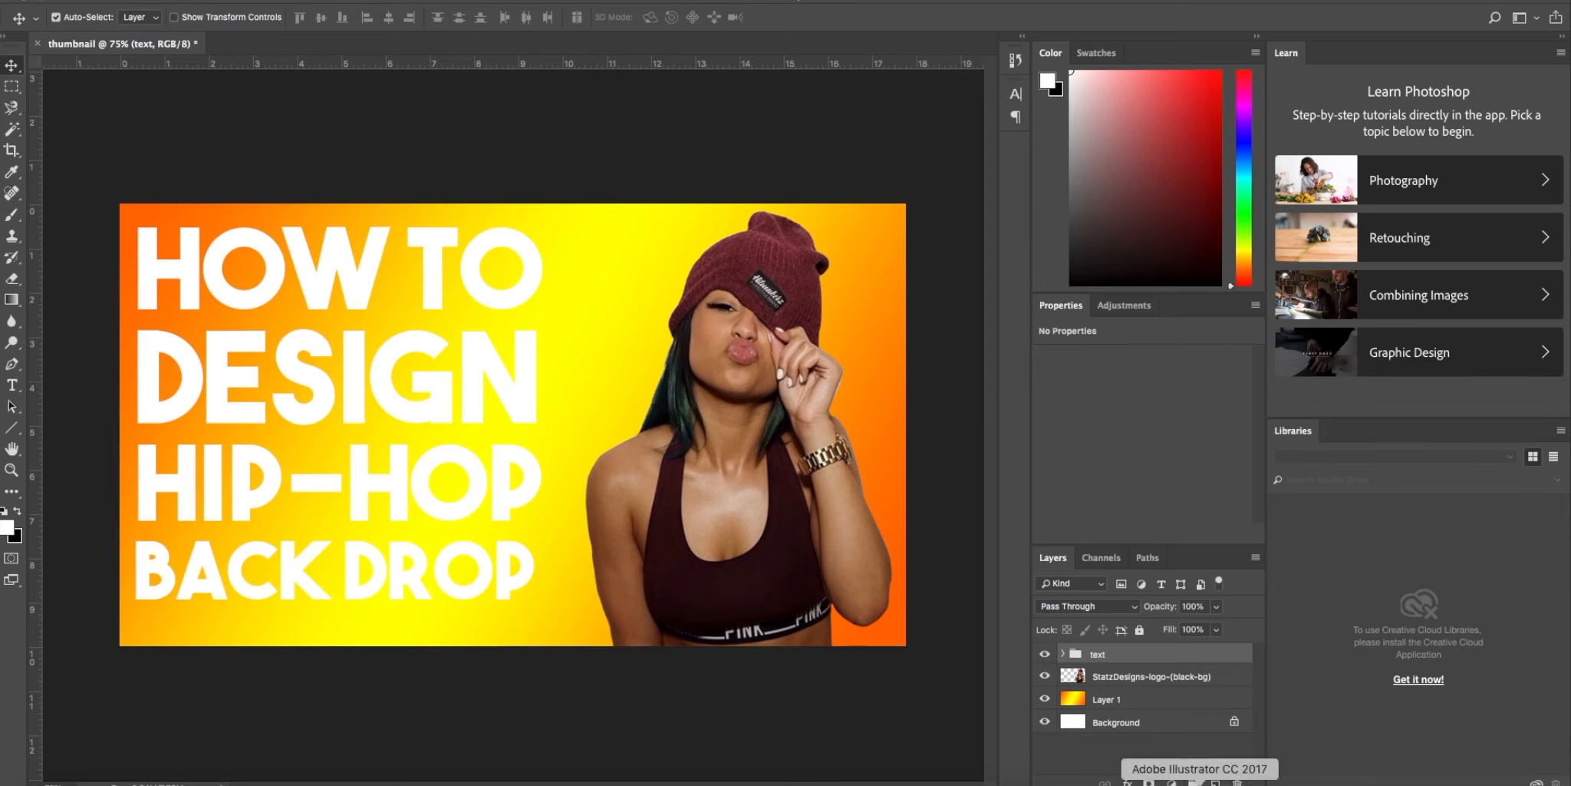
Create a new layer group and move the gradient layer and the cut-out woman layer into it, with the woman above the gradient.
{"action": "key", "text": "ctrl+g"}
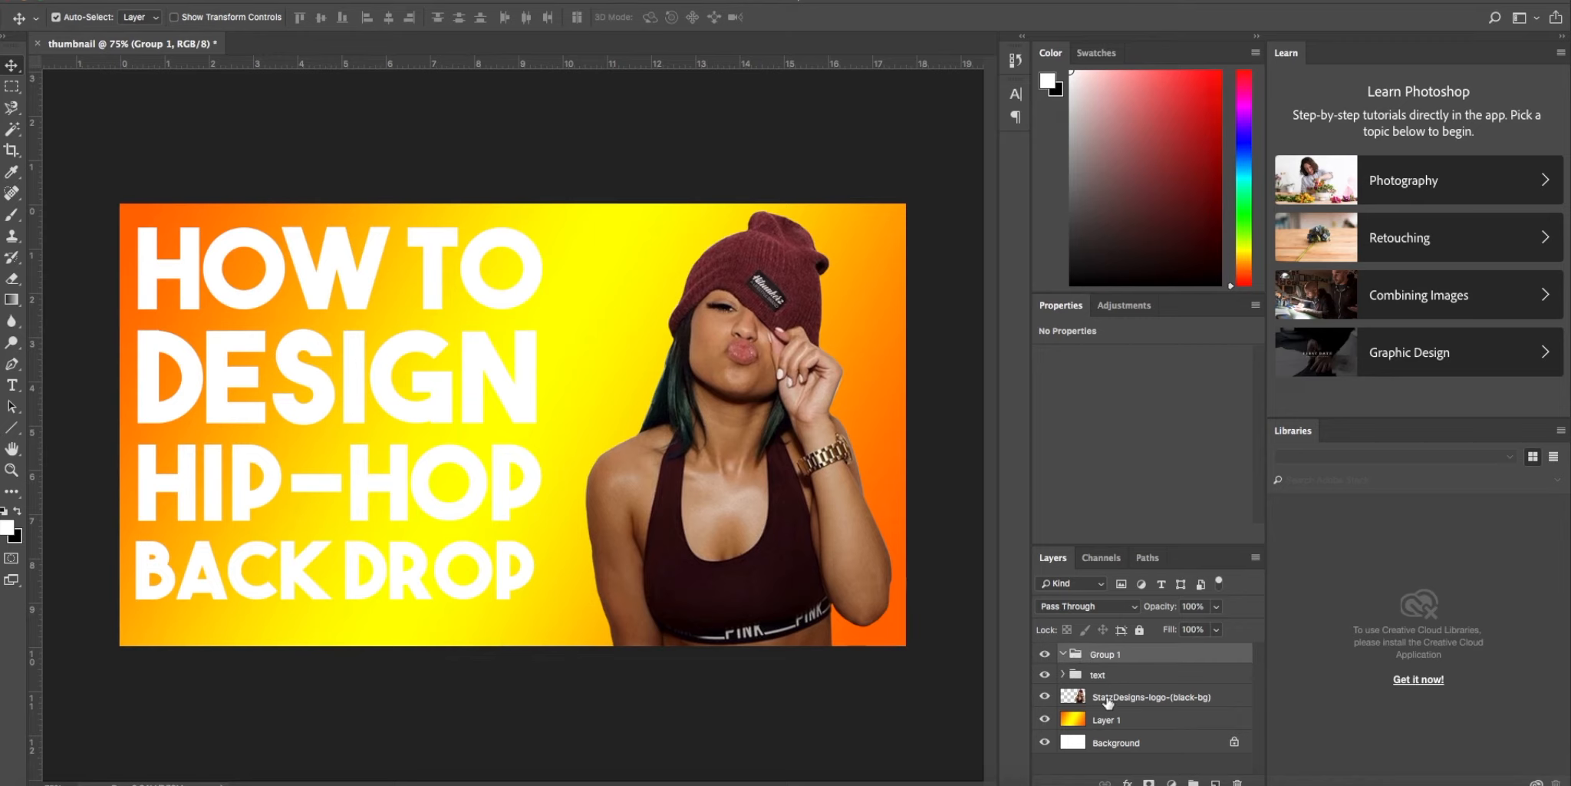
{"action": "left_click_drag", "start_coordinate": [1102, 717], "coordinate": [1095, 654]}
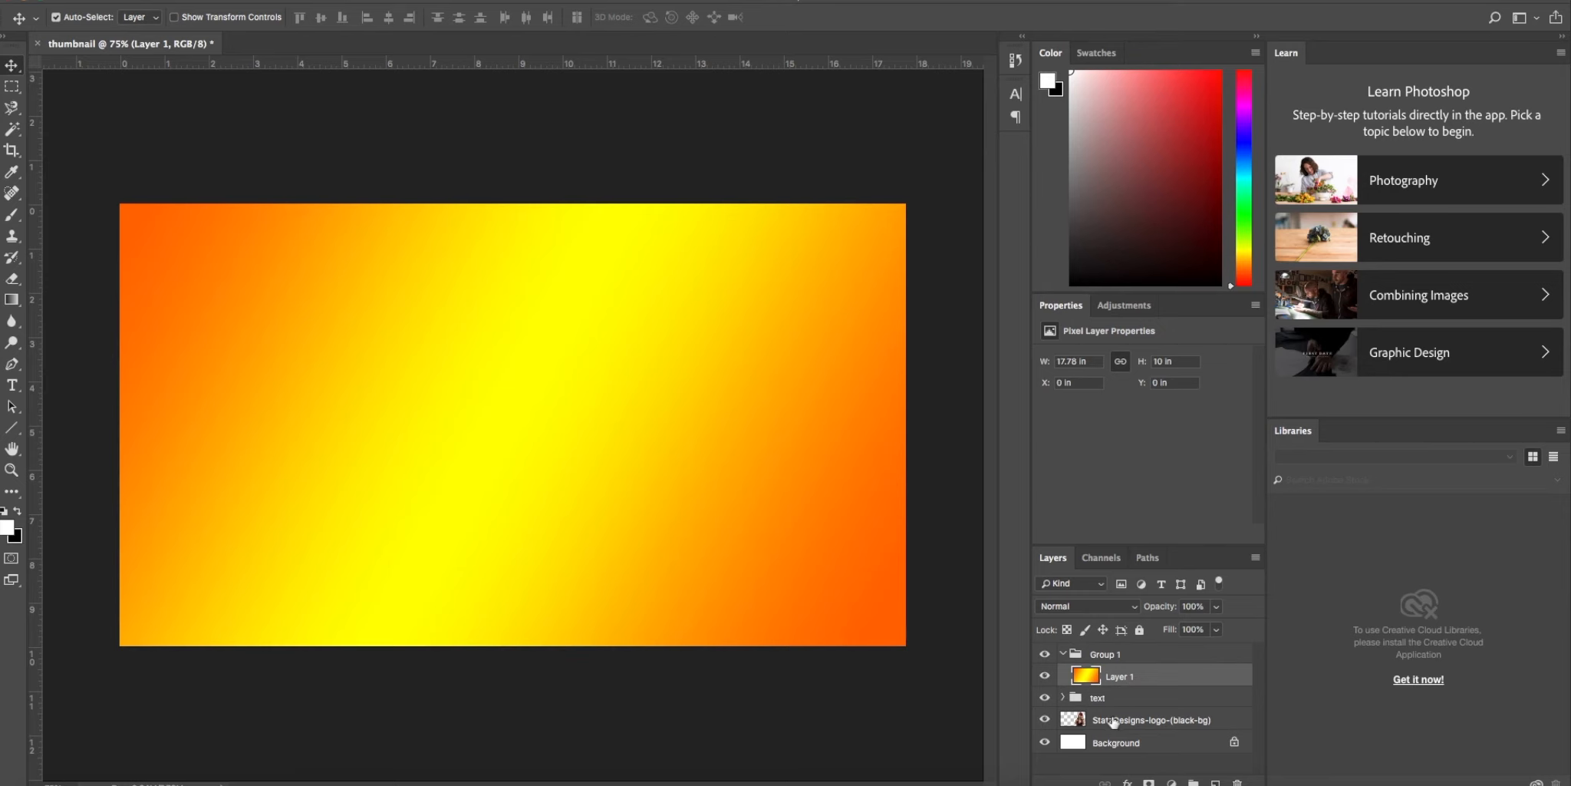
{"action": "left_click_drag", "start_coordinate": [1112, 721], "coordinate": [1104, 656]}
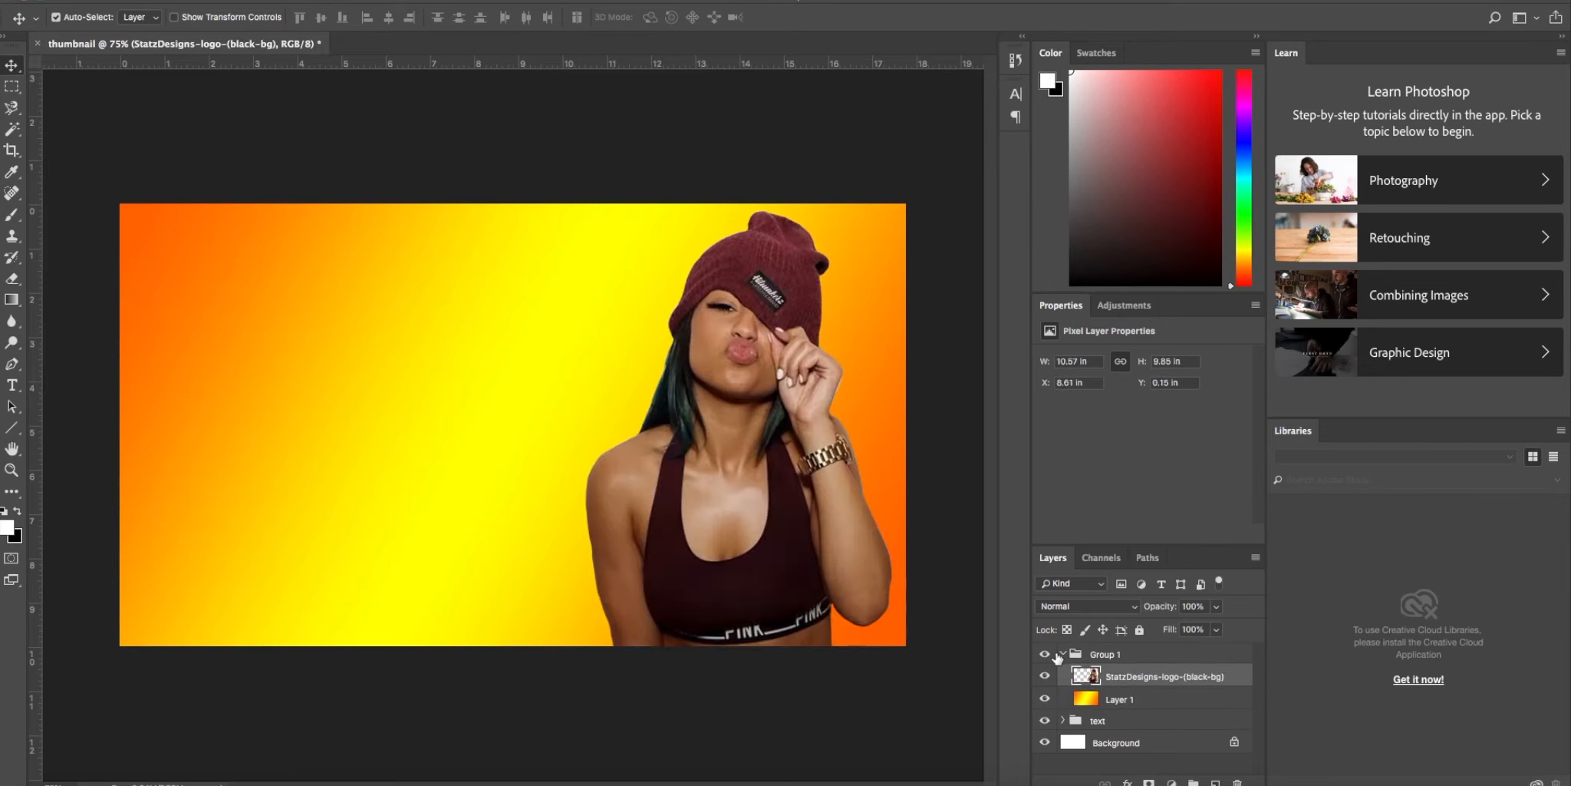
Collapse the new group, place it below the text group, and rename it "background".
{"action": "left_click", "coordinate": [1063, 654]}
{"action": "left_click_drag", "start_coordinate": [1088, 656], "coordinate": [1091, 681]}
{"action": "double_click", "coordinate": [1097, 673]}
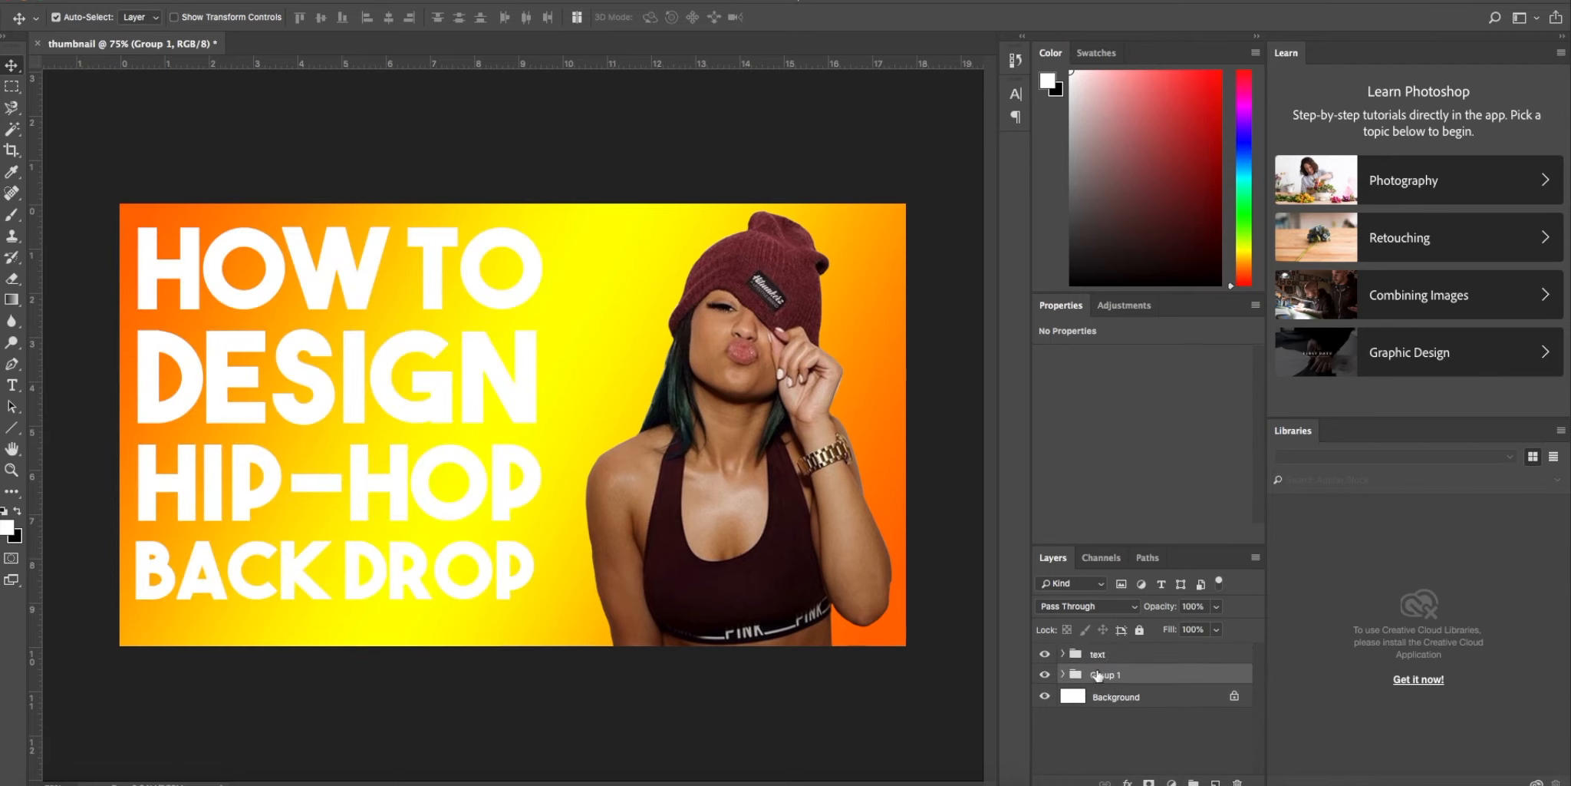
{"action": "type", "text": "back"}
{"action": "type", "text": "ground"}
{"action": "key", "text": "Return"}
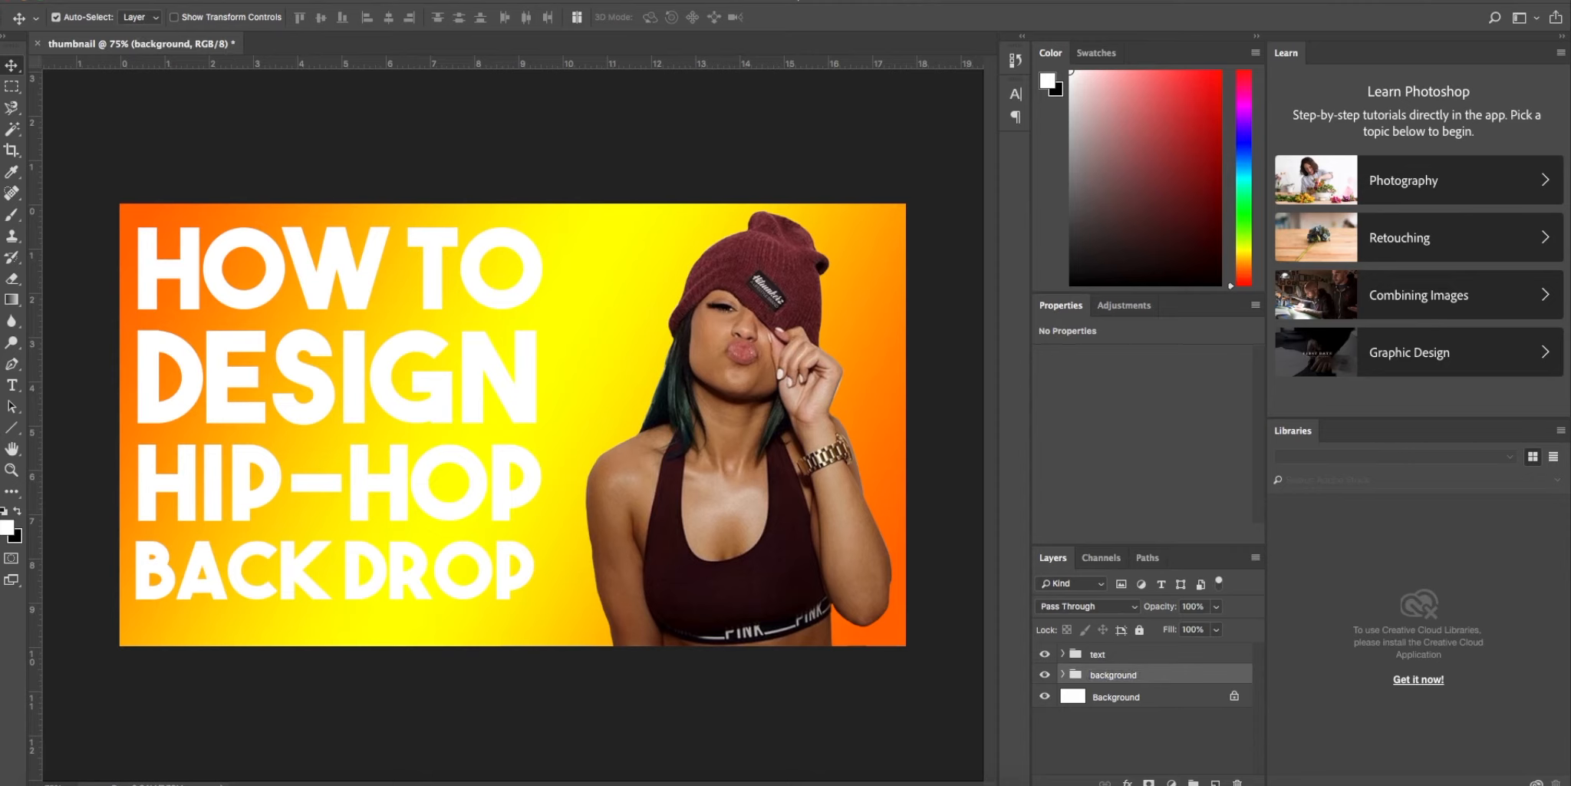
Add a Drop Shadow and a Stroke layer effect to the text group.
{"action": "left_click", "coordinate": [1100, 654]}
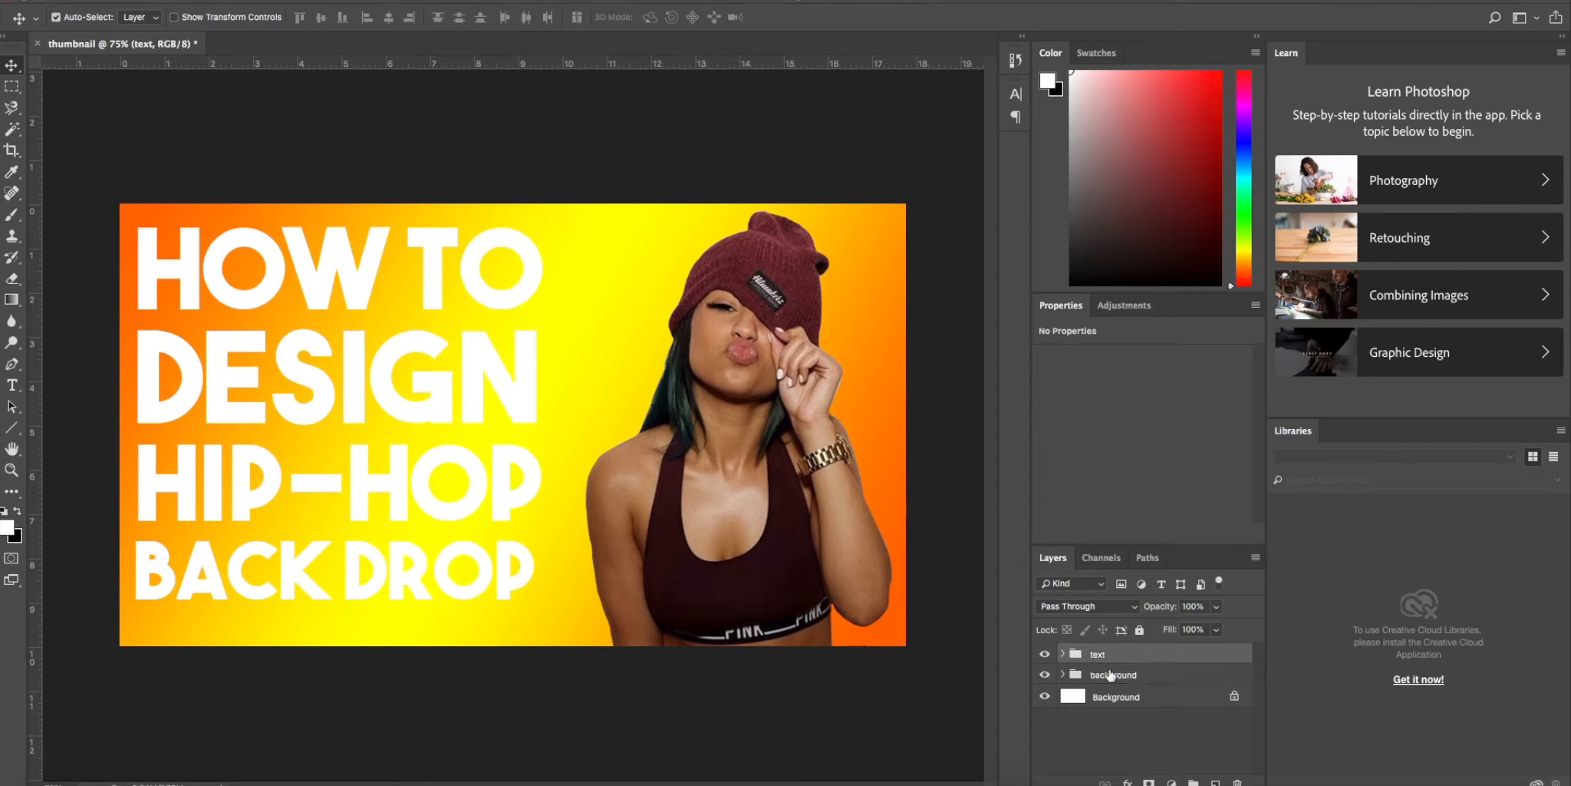
{"action": "left_click", "coordinate": [1127, 783]}
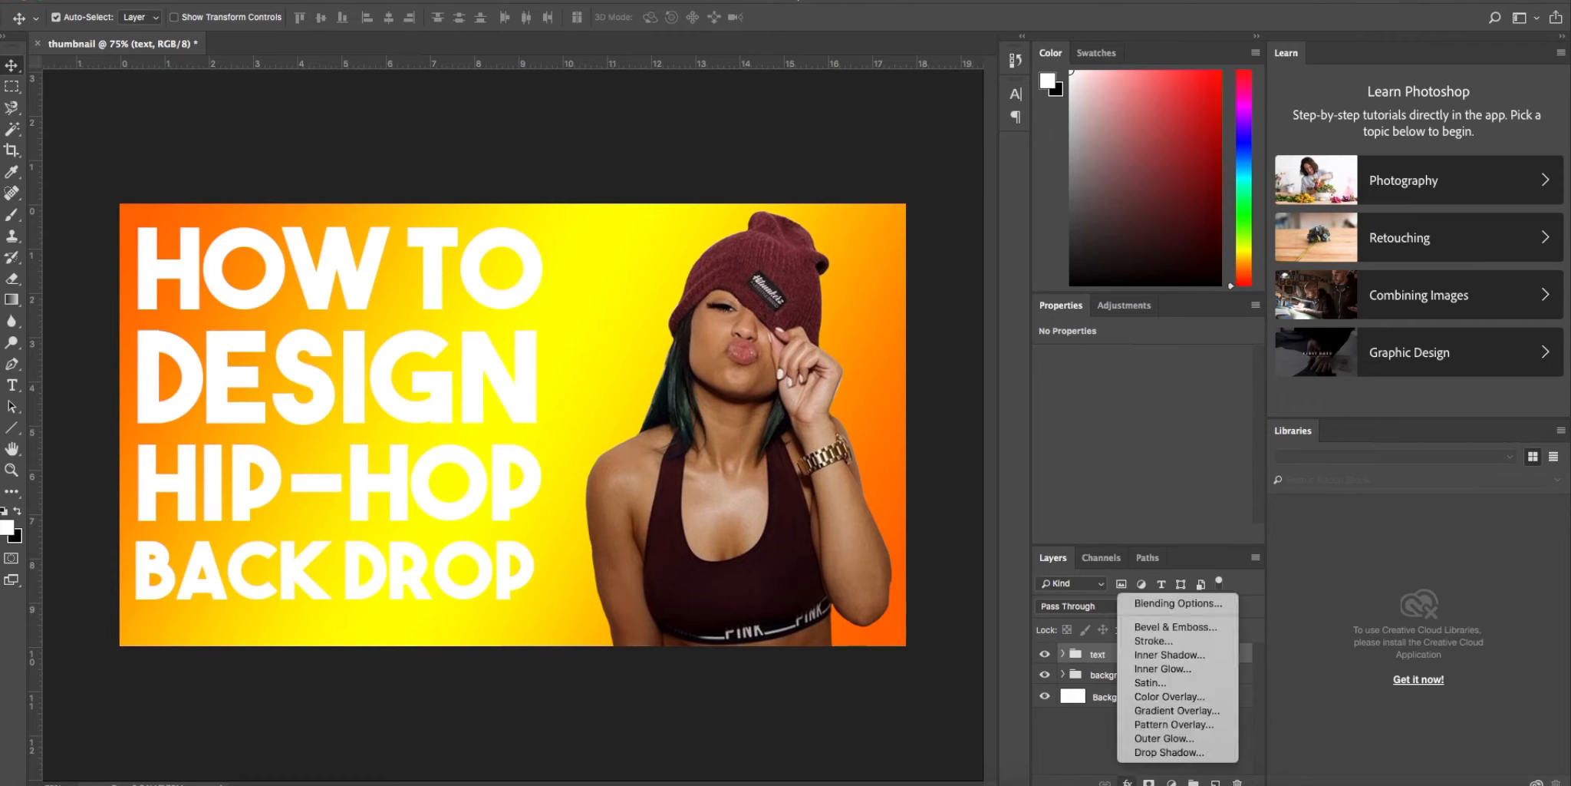
{"action": "left_click", "coordinate": [1126, 782]}
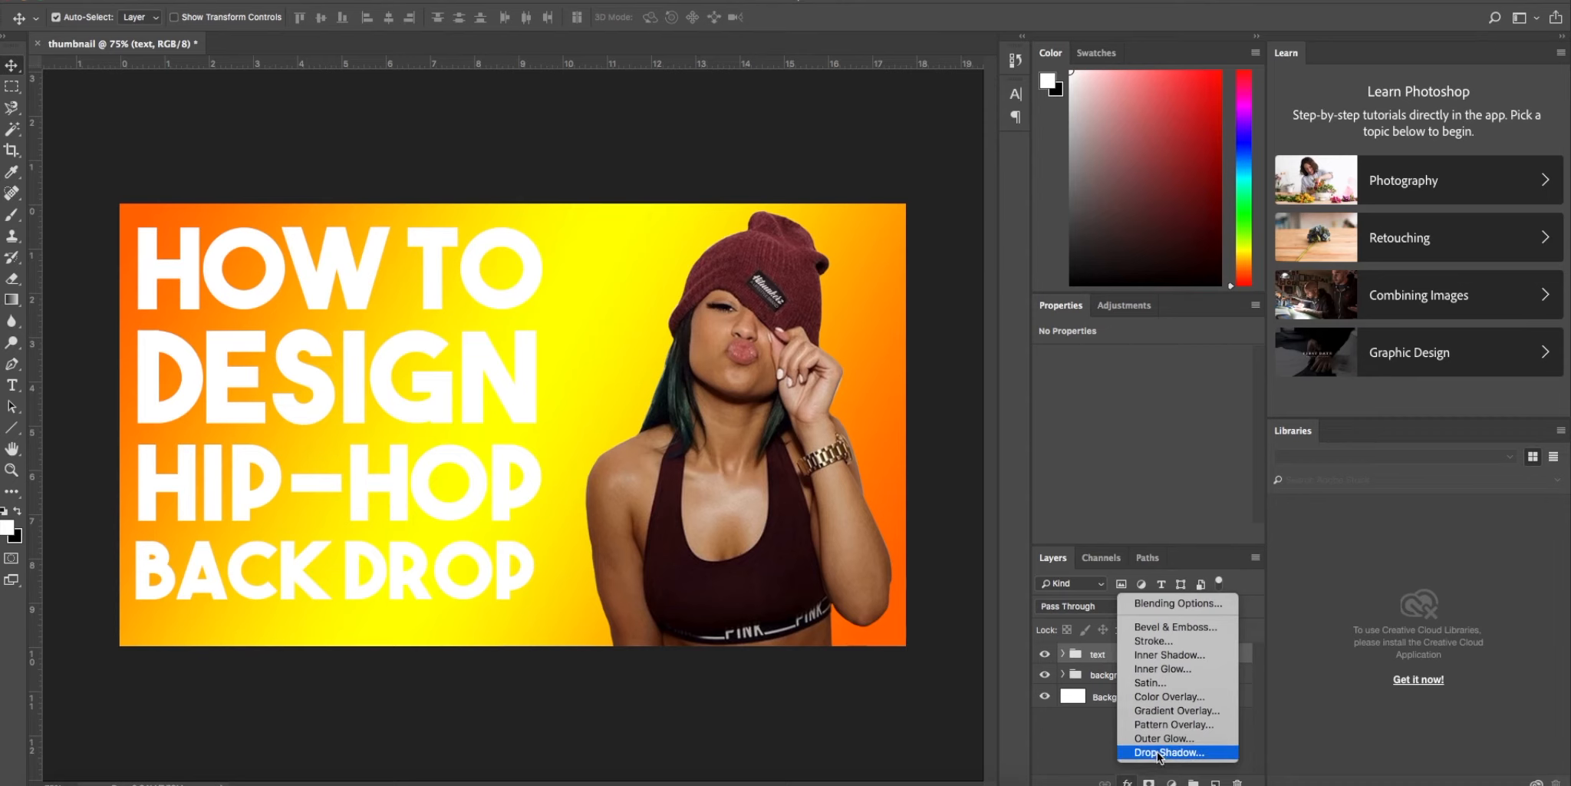
{"action": "left_click", "coordinate": [1159, 753]}
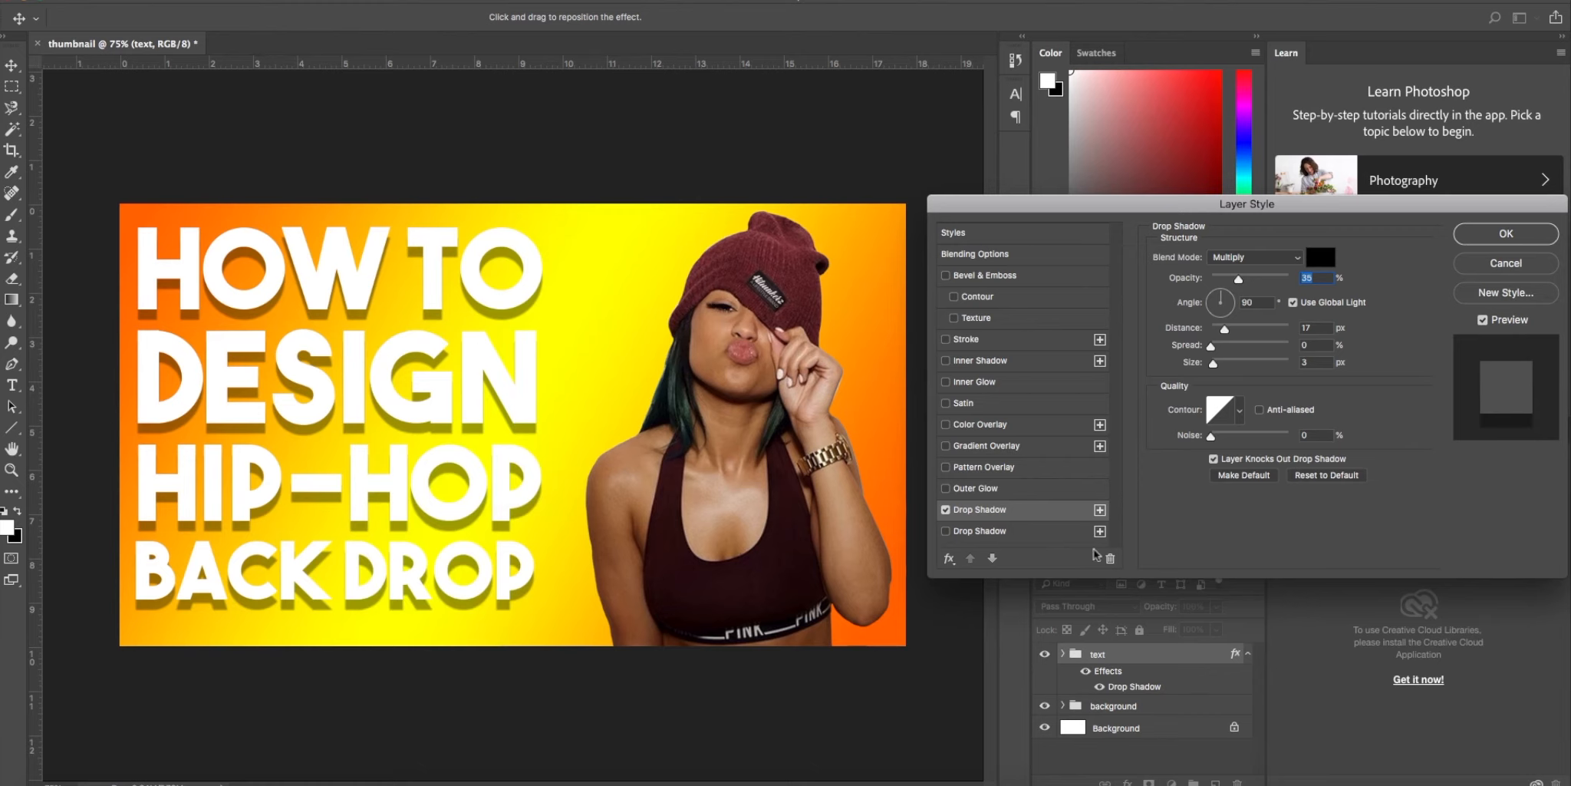
{"action": "left_click", "coordinate": [946, 339]}
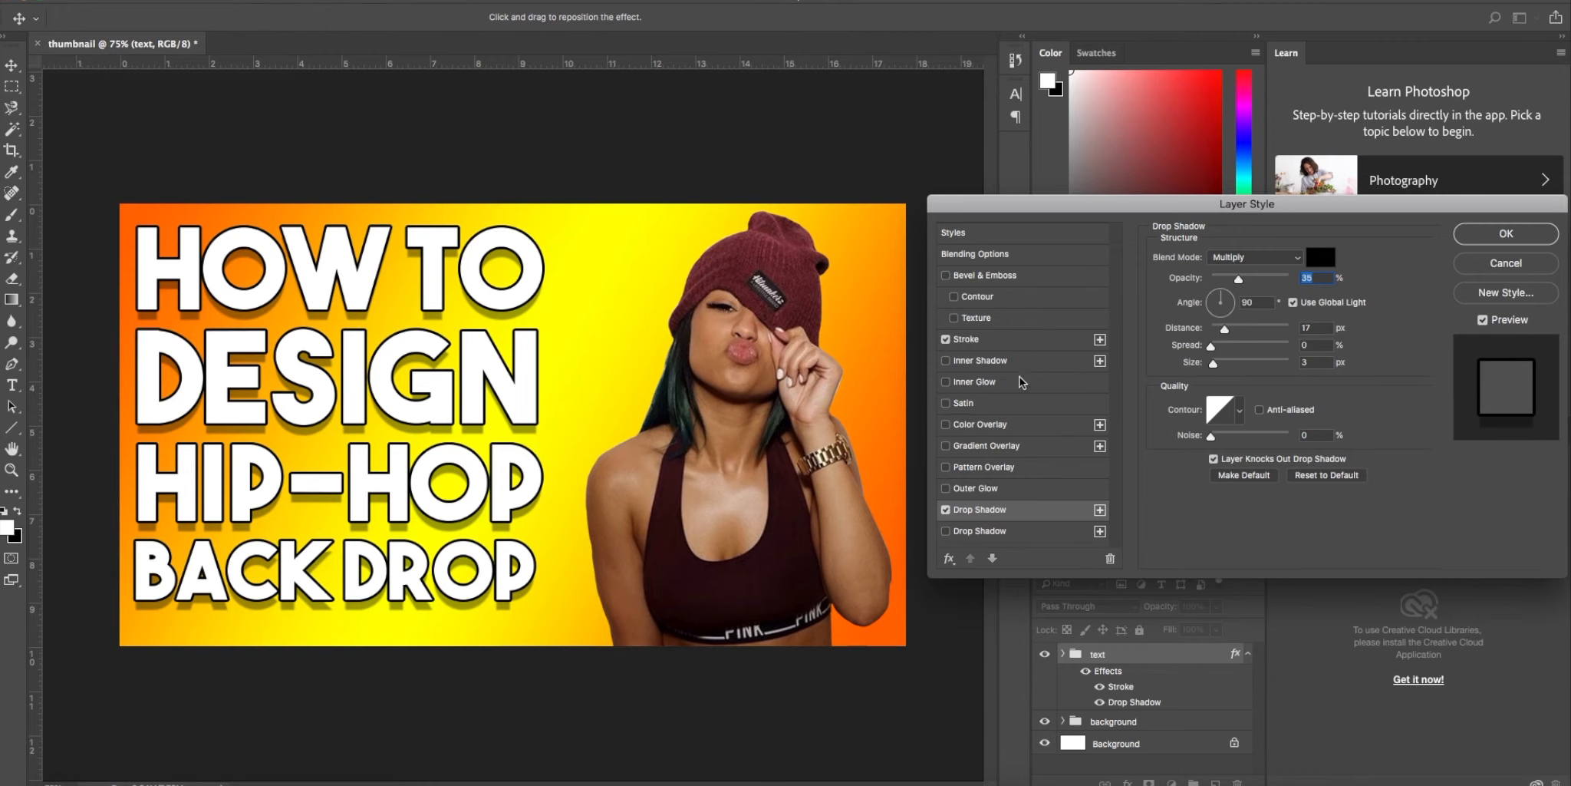
Add a Gradient Overlay to the text group using the Yellow, Violet, Orange, Blue preset and apply the layer style.
{"action": "left_click", "coordinate": [950, 448]}
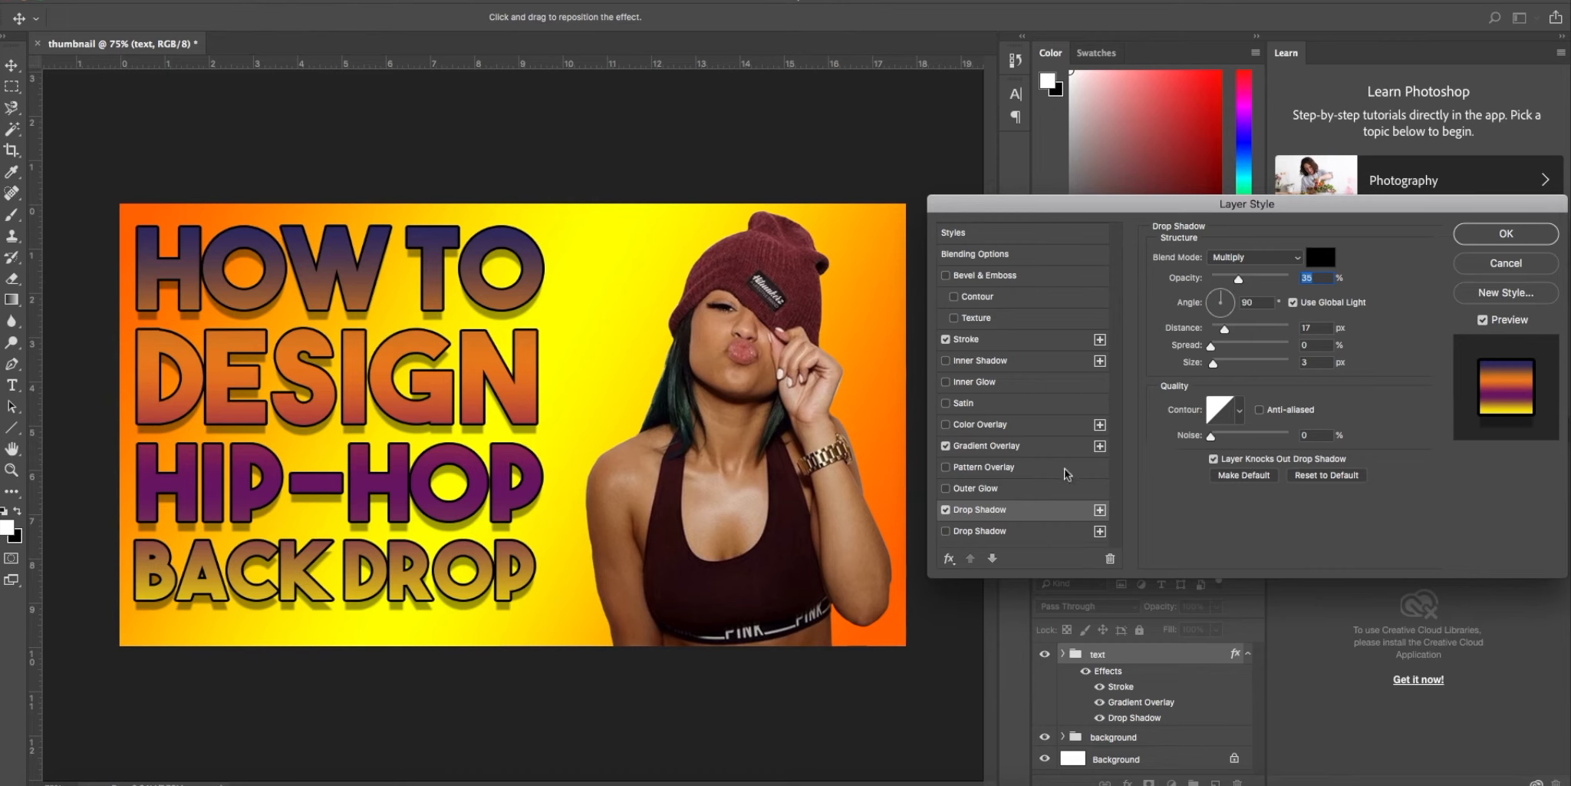
{"action": "left_click", "coordinate": [1019, 451]}
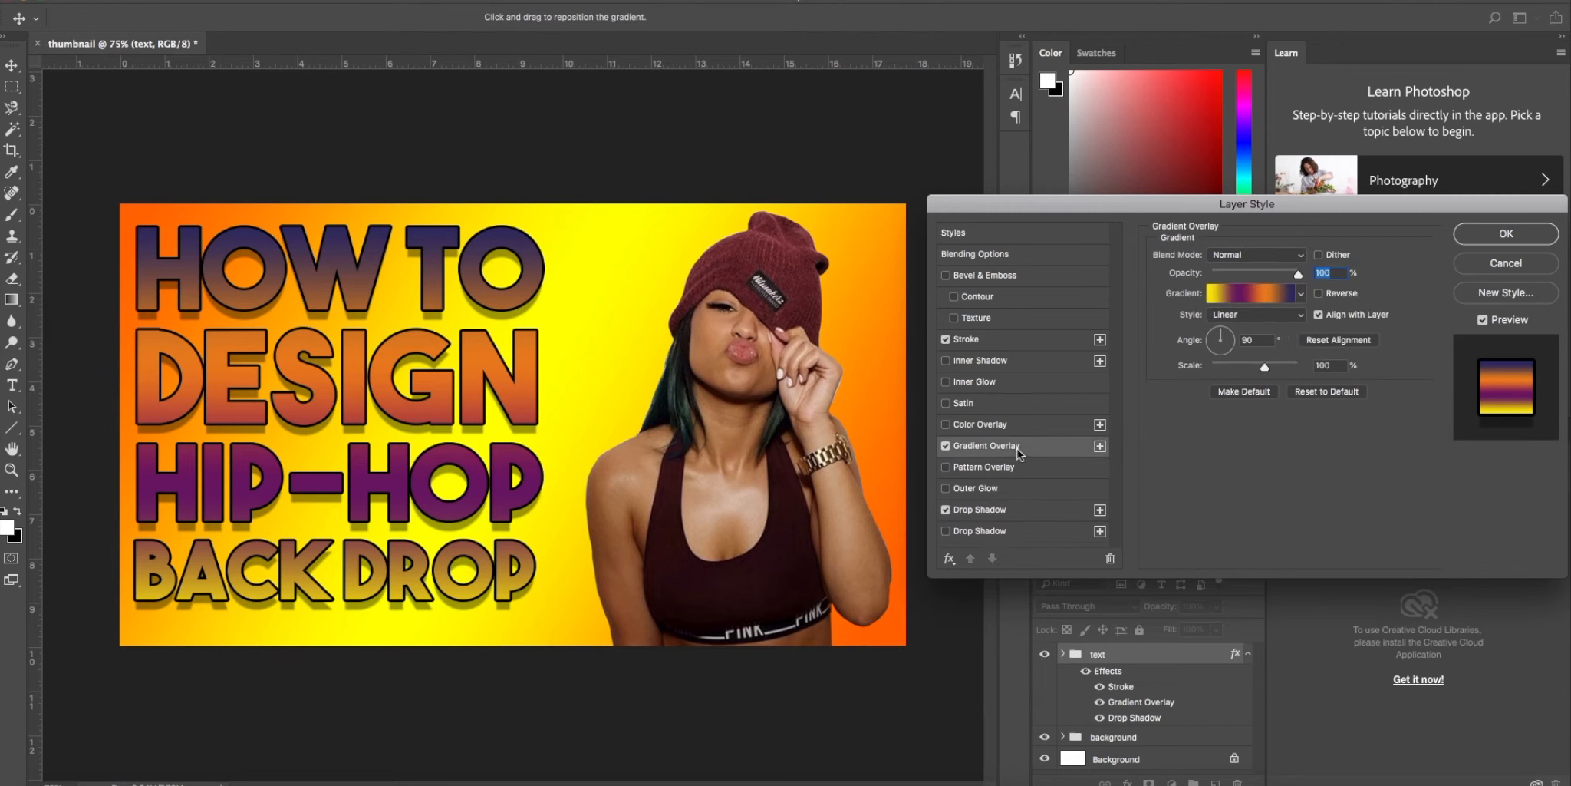
{"action": "left_click", "coordinate": [1255, 295]}
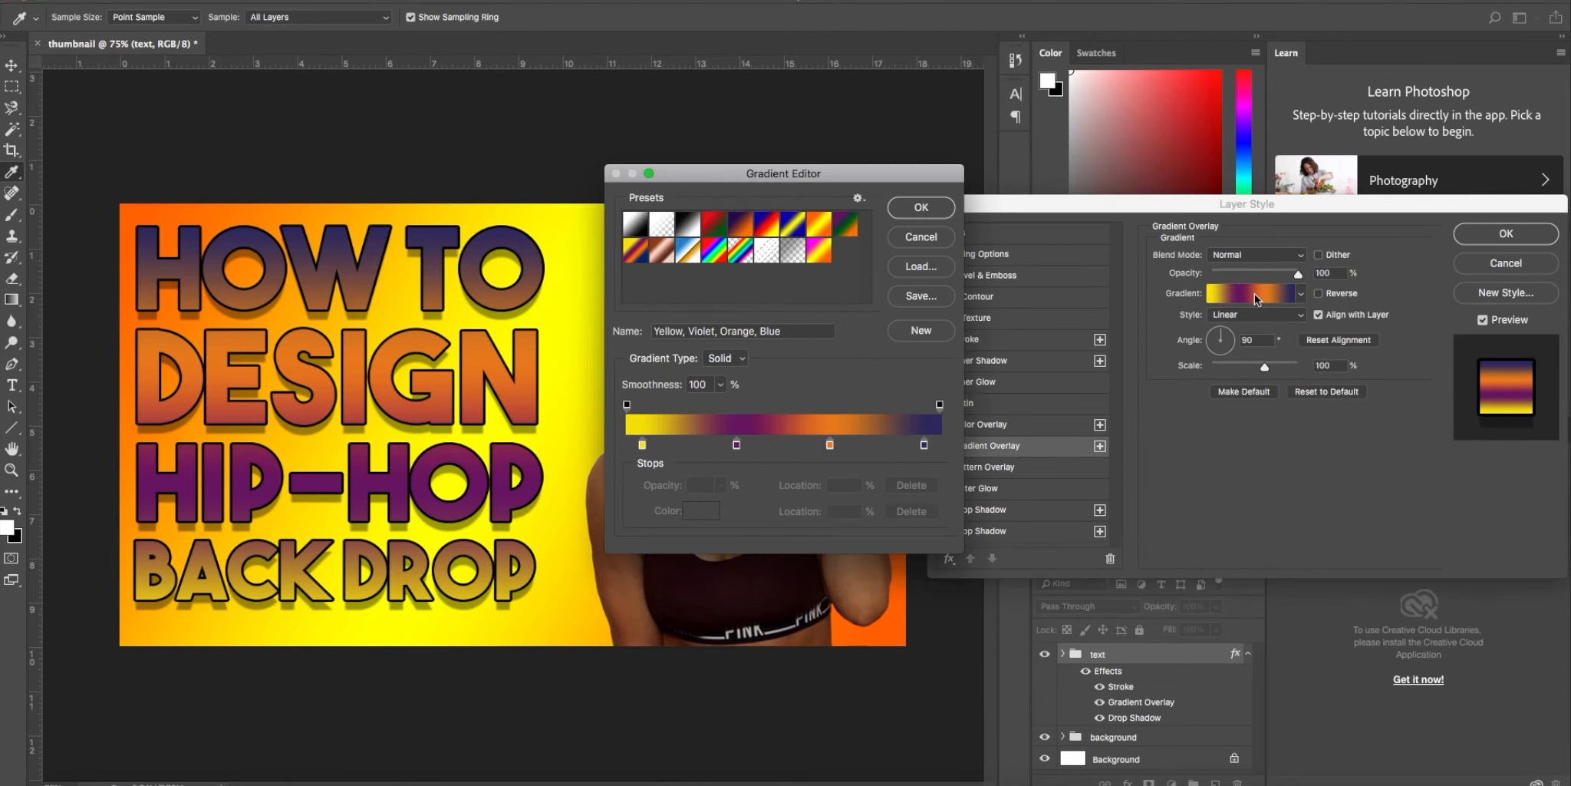
{"action": "left_click", "coordinate": [819, 230]}
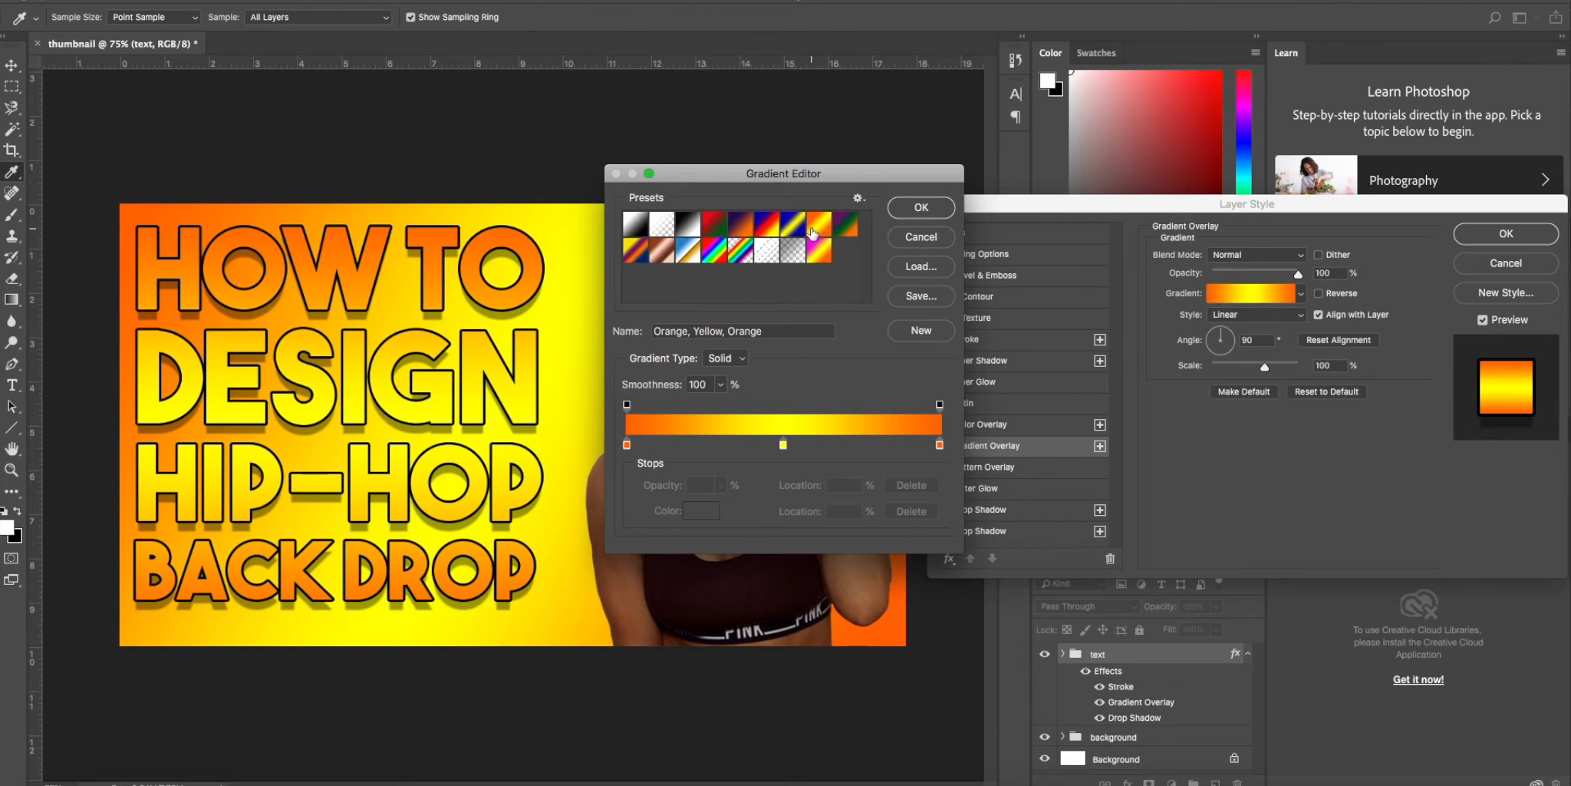
{"action": "left_click", "coordinate": [637, 253]}
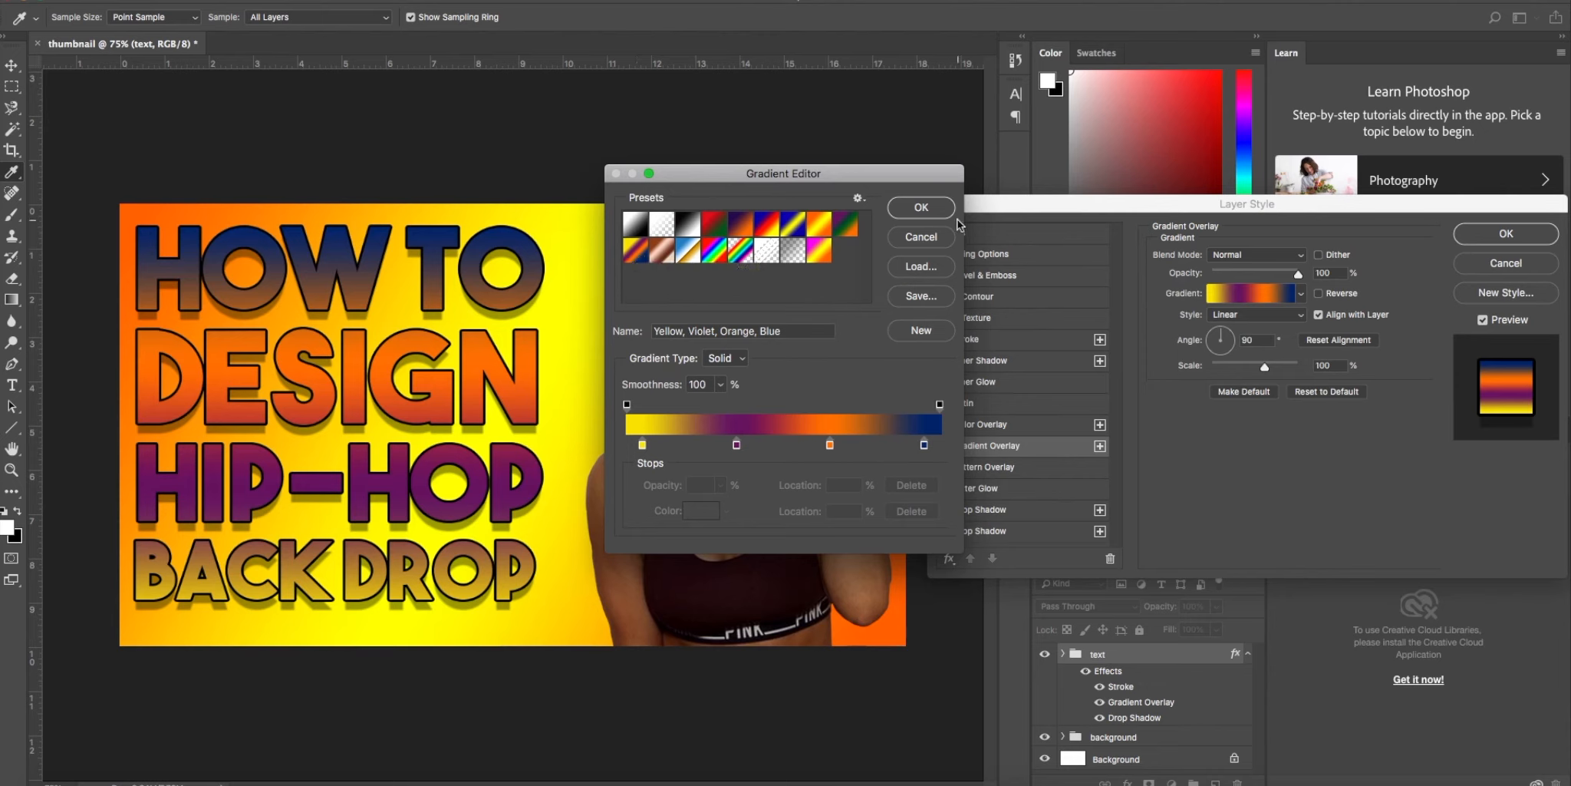
{"action": "left_click", "coordinate": [919, 208]}
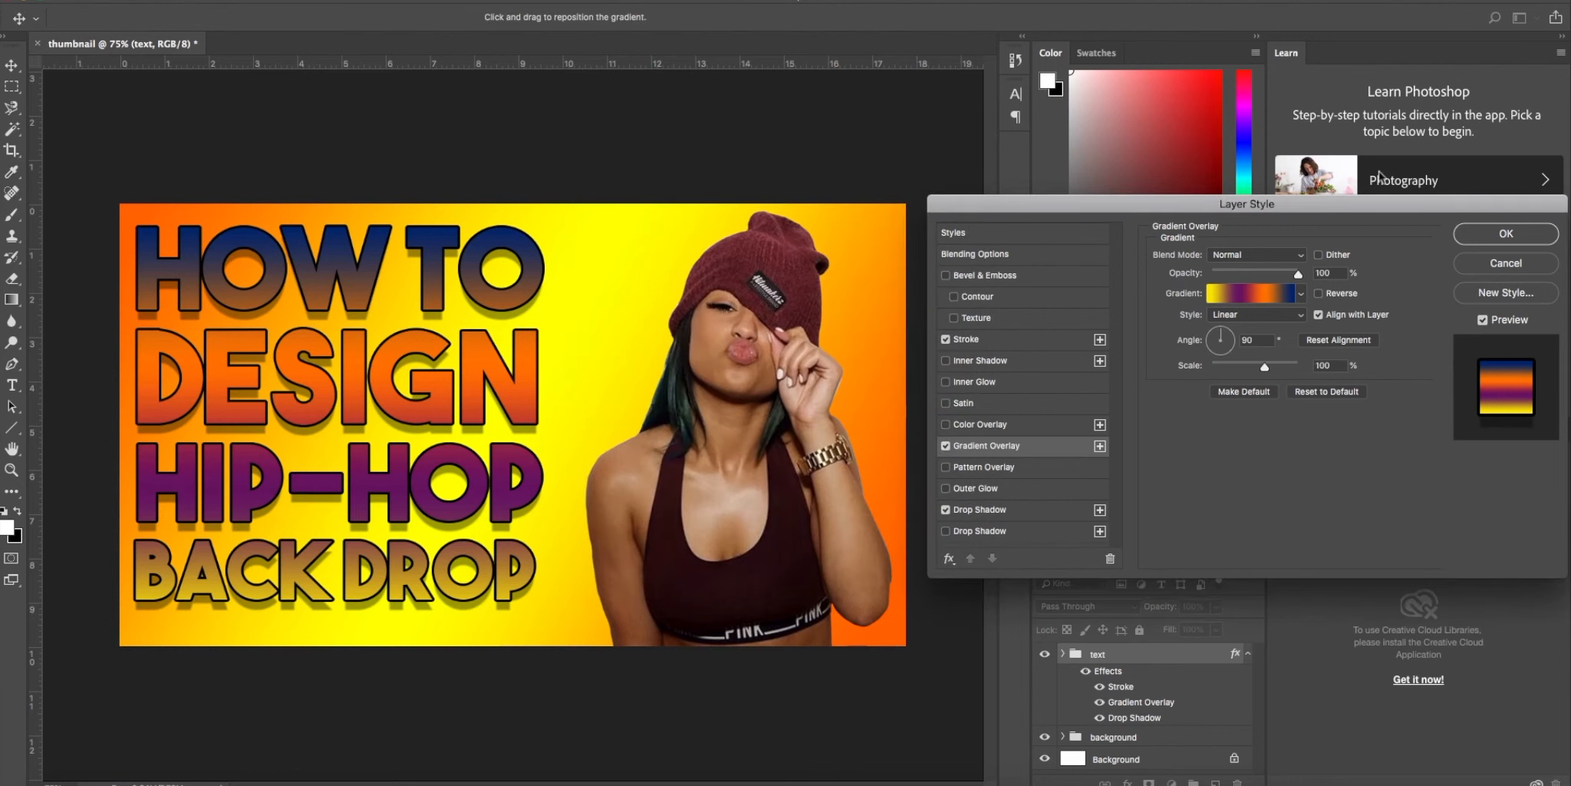
{"action": "left_click", "coordinate": [1486, 244]}
{"action": "left_click", "coordinate": [1486, 244]}
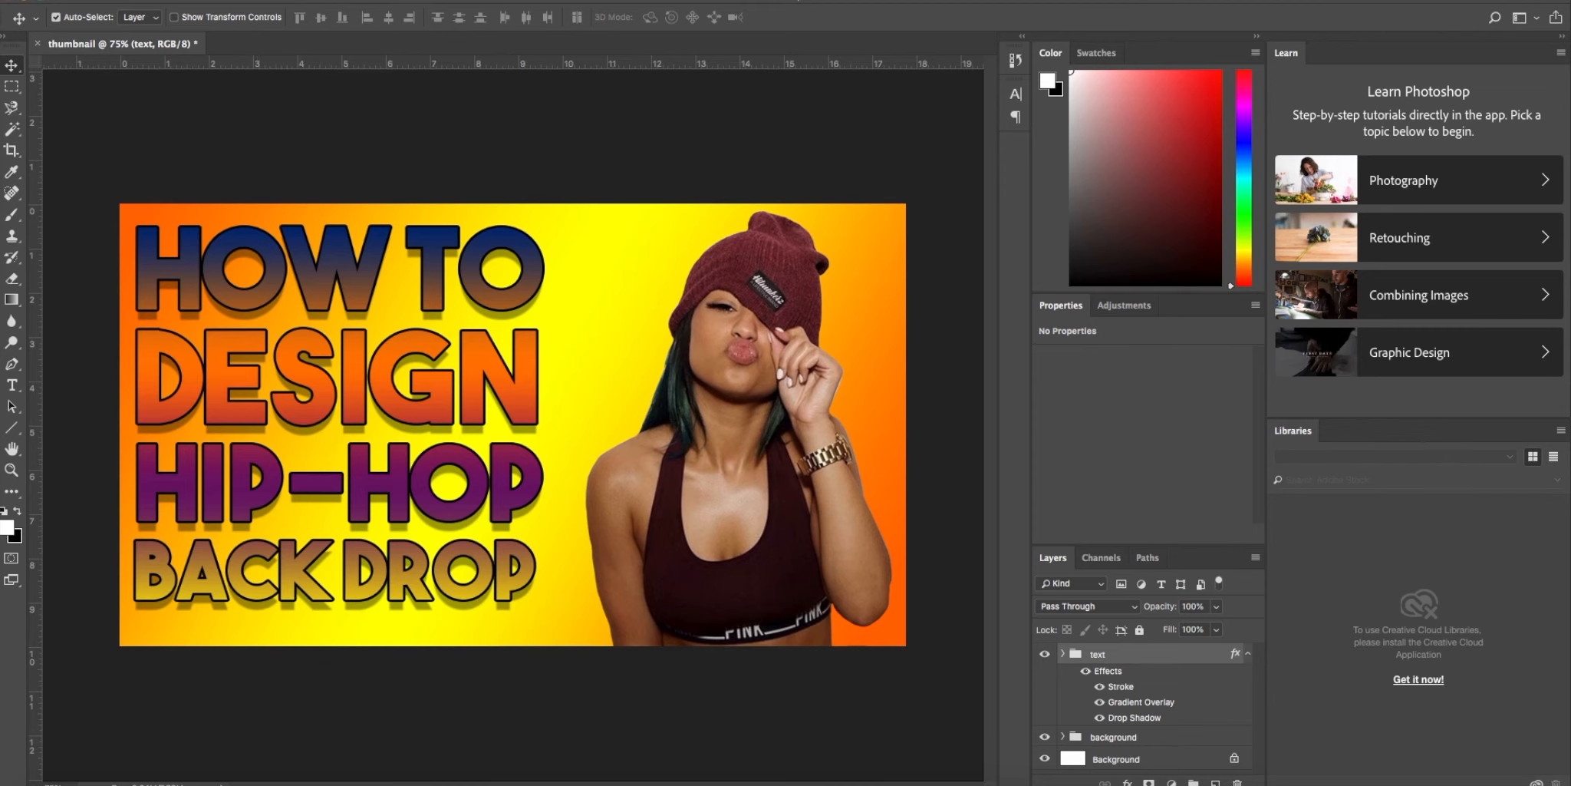
Save the document as thumbnail.psd in the "artwork for social media" folder with Maximize Compatibility on.
{"action": "left_click", "coordinate": [145, 0]}
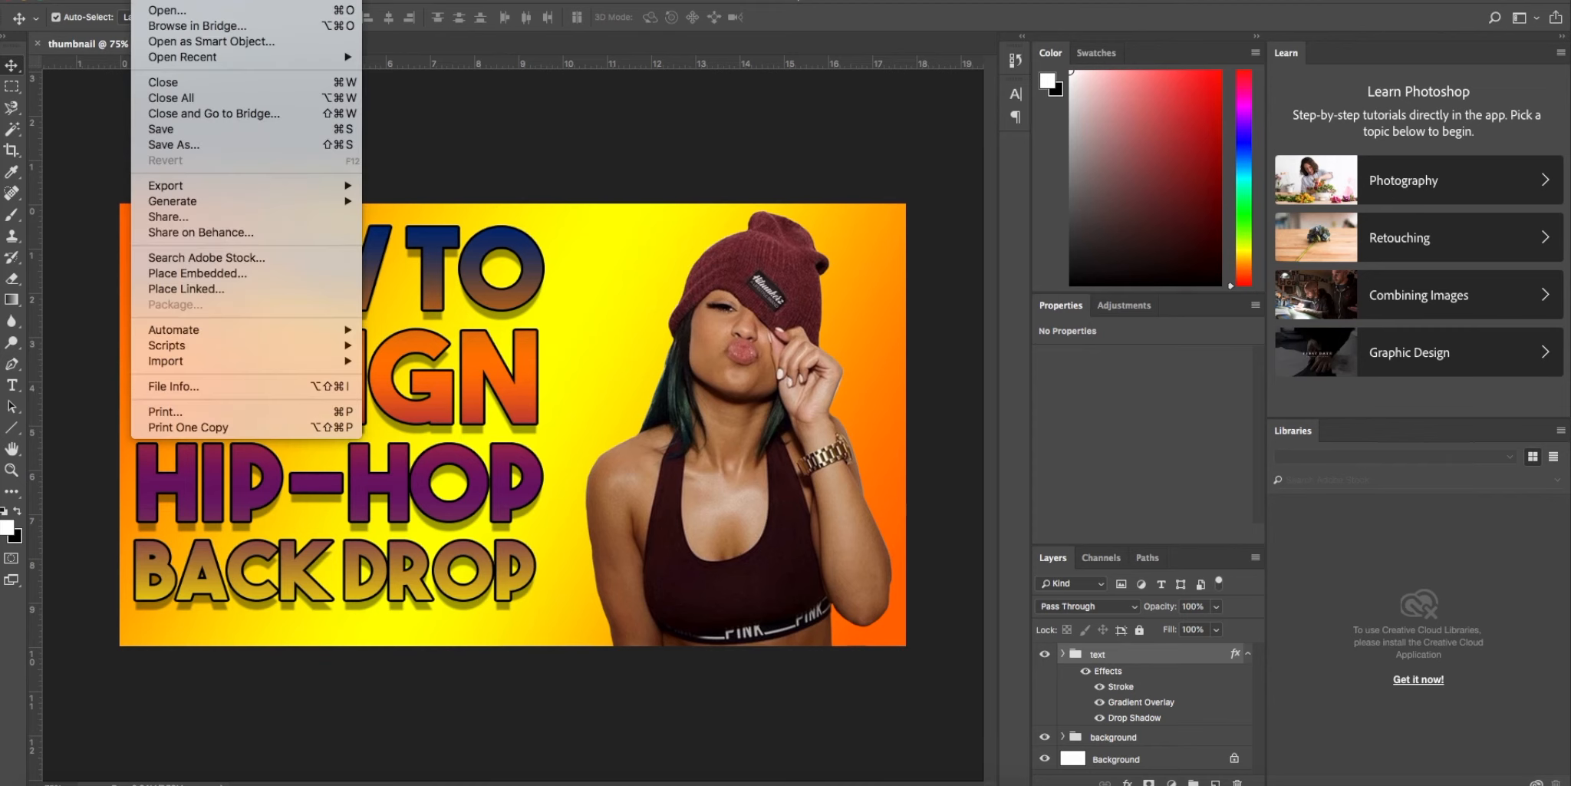
{"action": "left_click", "coordinate": [176, 144]}
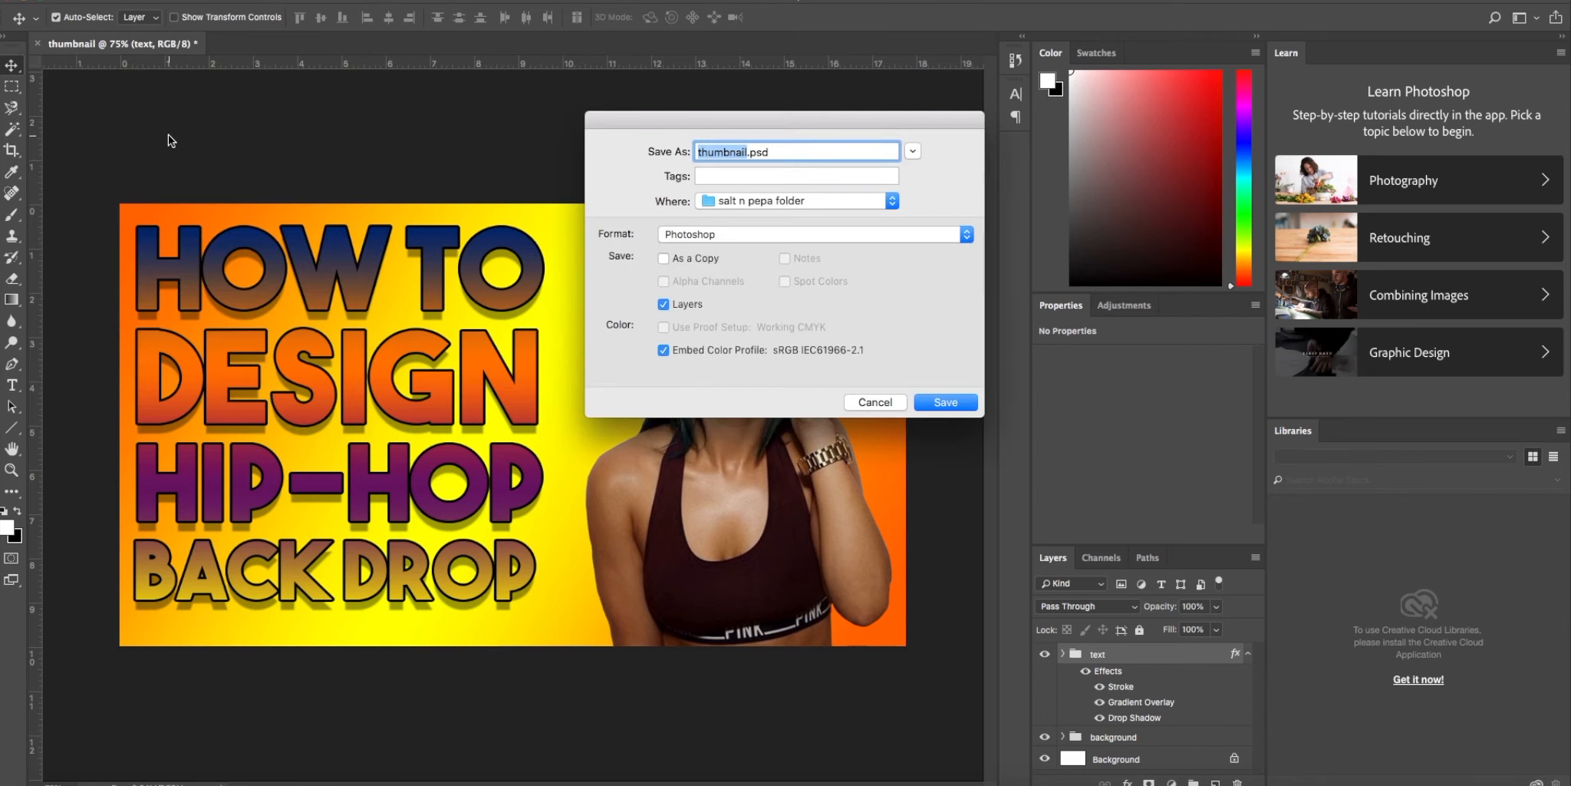
{"action": "left_click", "coordinate": [842, 204]}
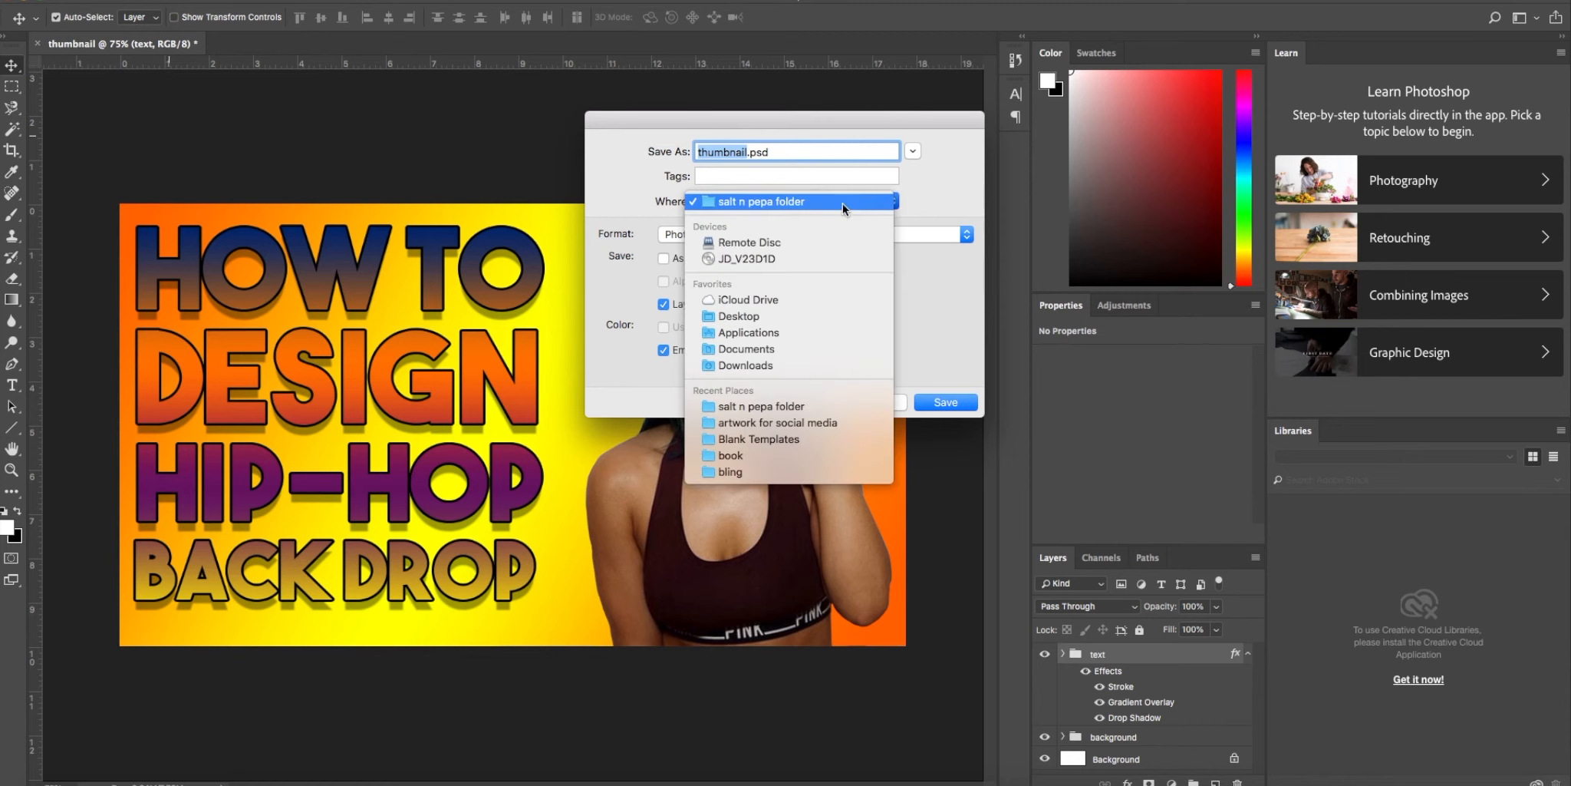
{"action": "left_click", "coordinate": [822, 424]}
{"action": "left_click", "coordinate": [936, 407]}
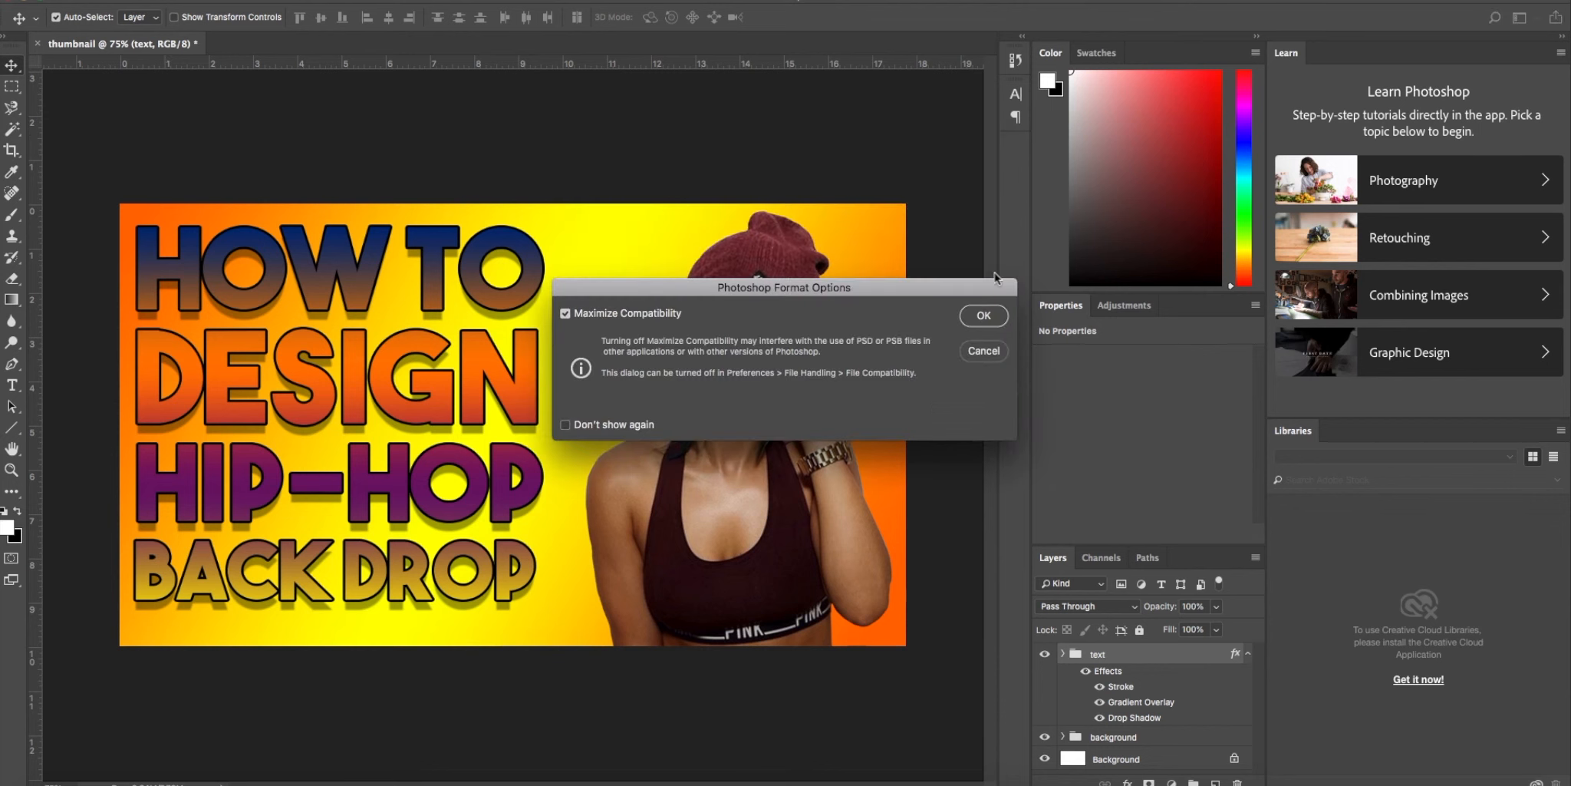
{"action": "left_click", "coordinate": [974, 316]}
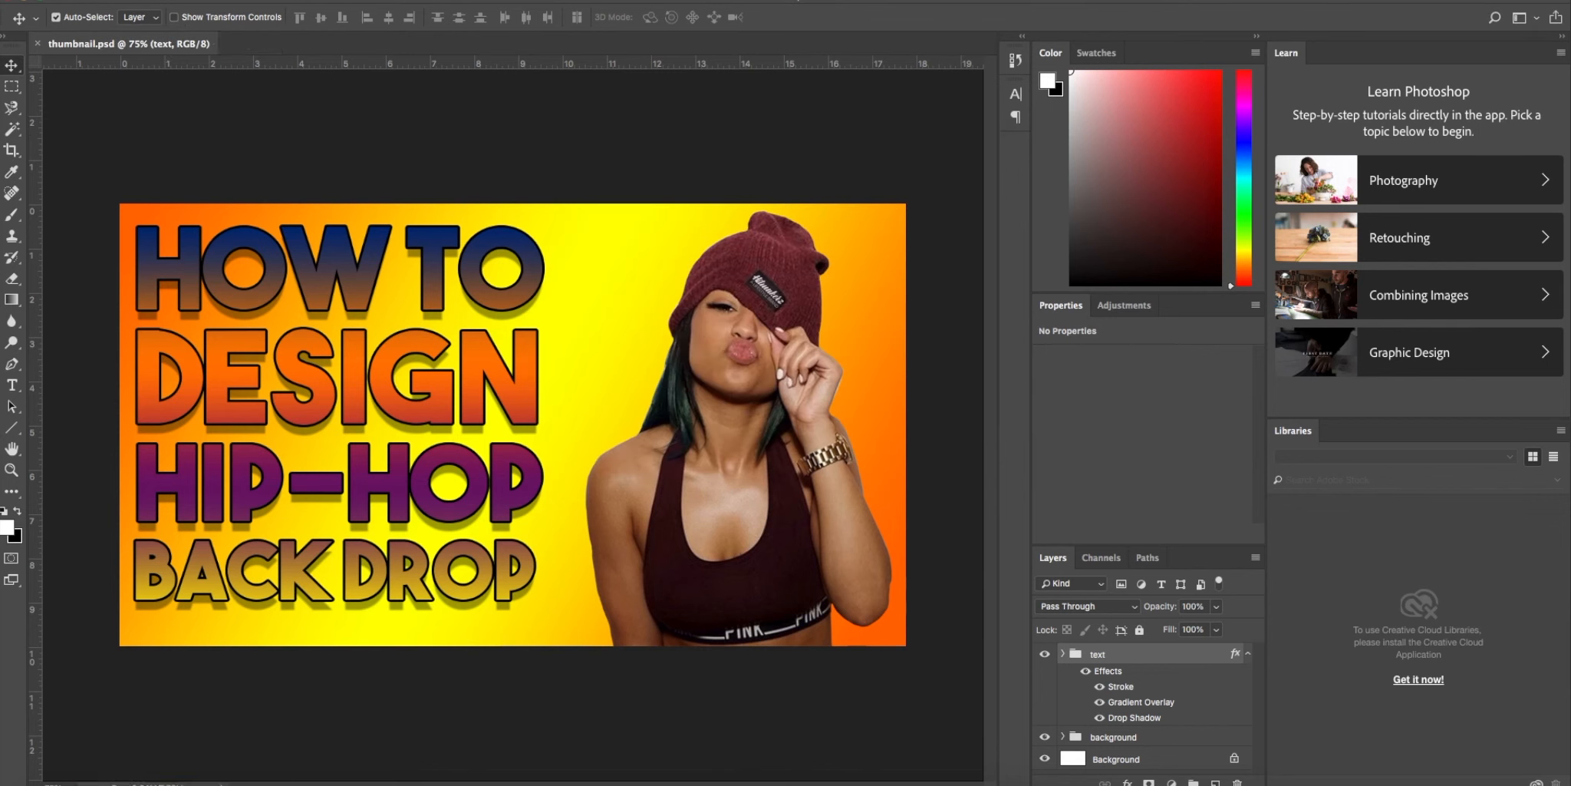
Save a JPEG copy named hiphopthumbnail.jpg in the "artwork for social media" folder at quality 12, Baseline ("Standard").
{"action": "left_click", "coordinate": [147, 0]}
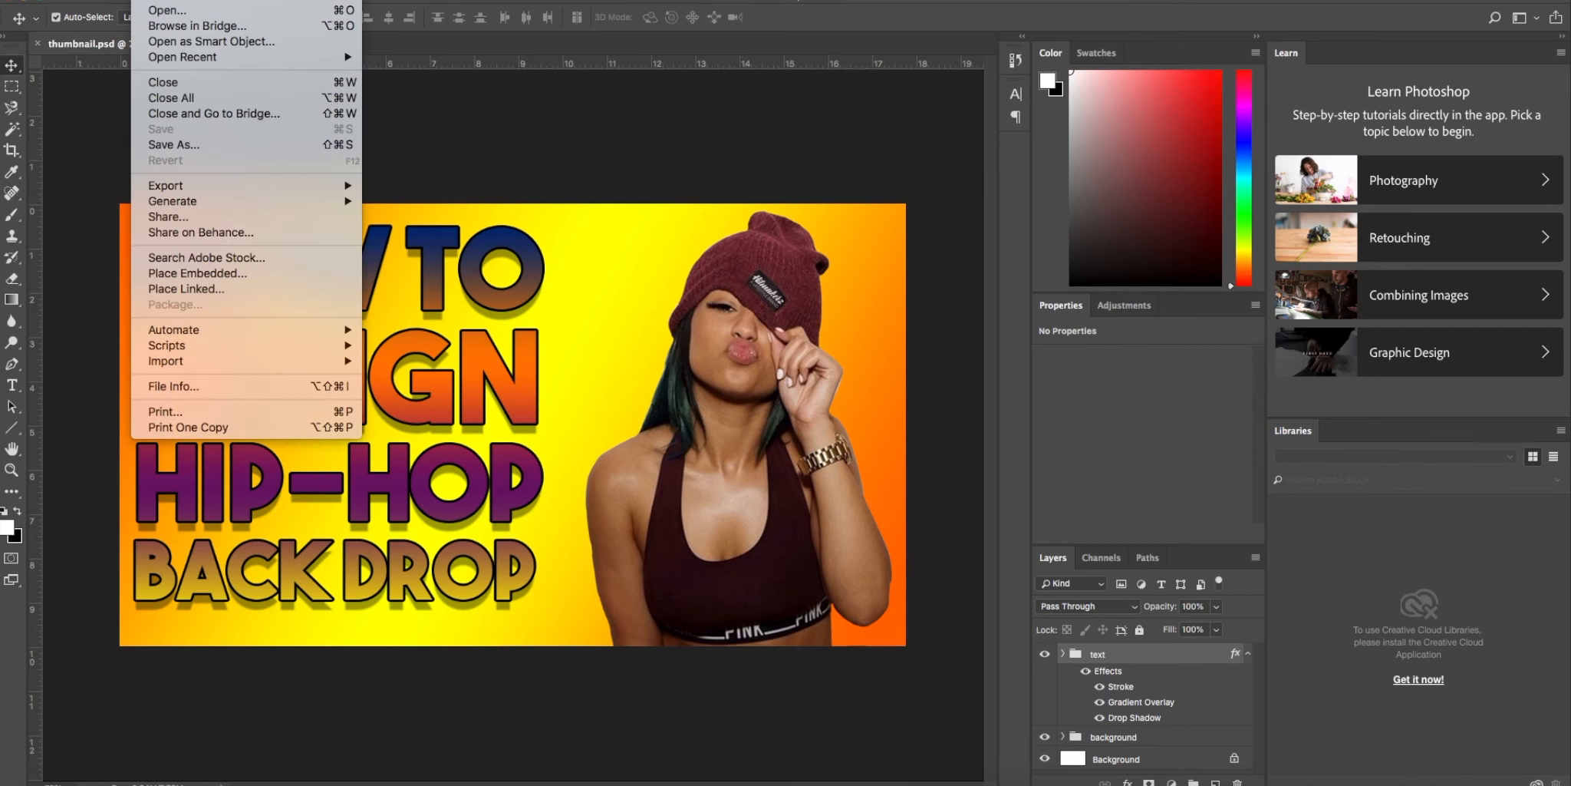
{"action": "left_click", "coordinate": [181, 145]}
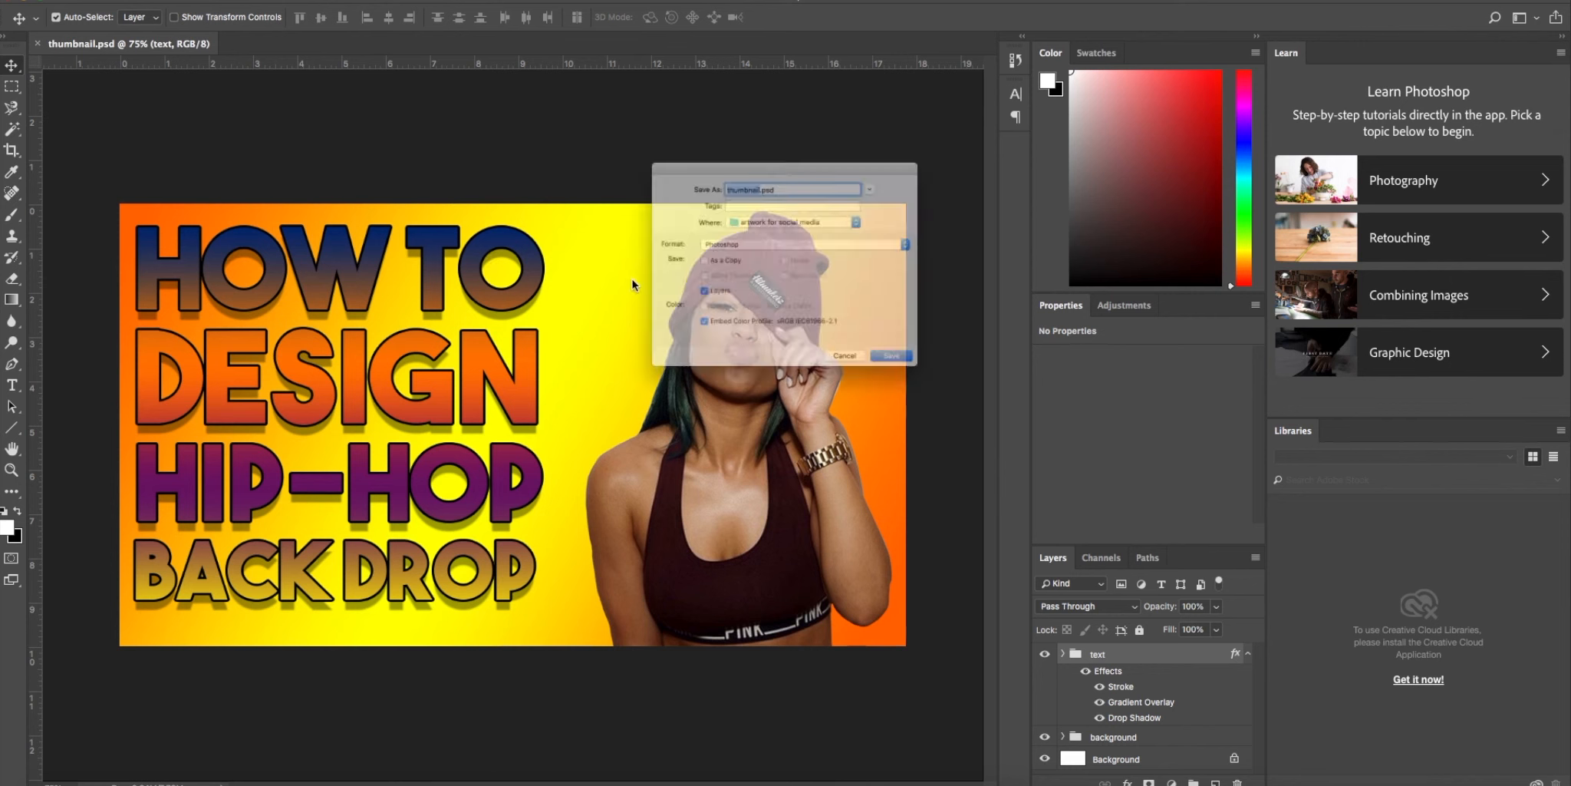
{"action": "left_click", "coordinate": [731, 236]}
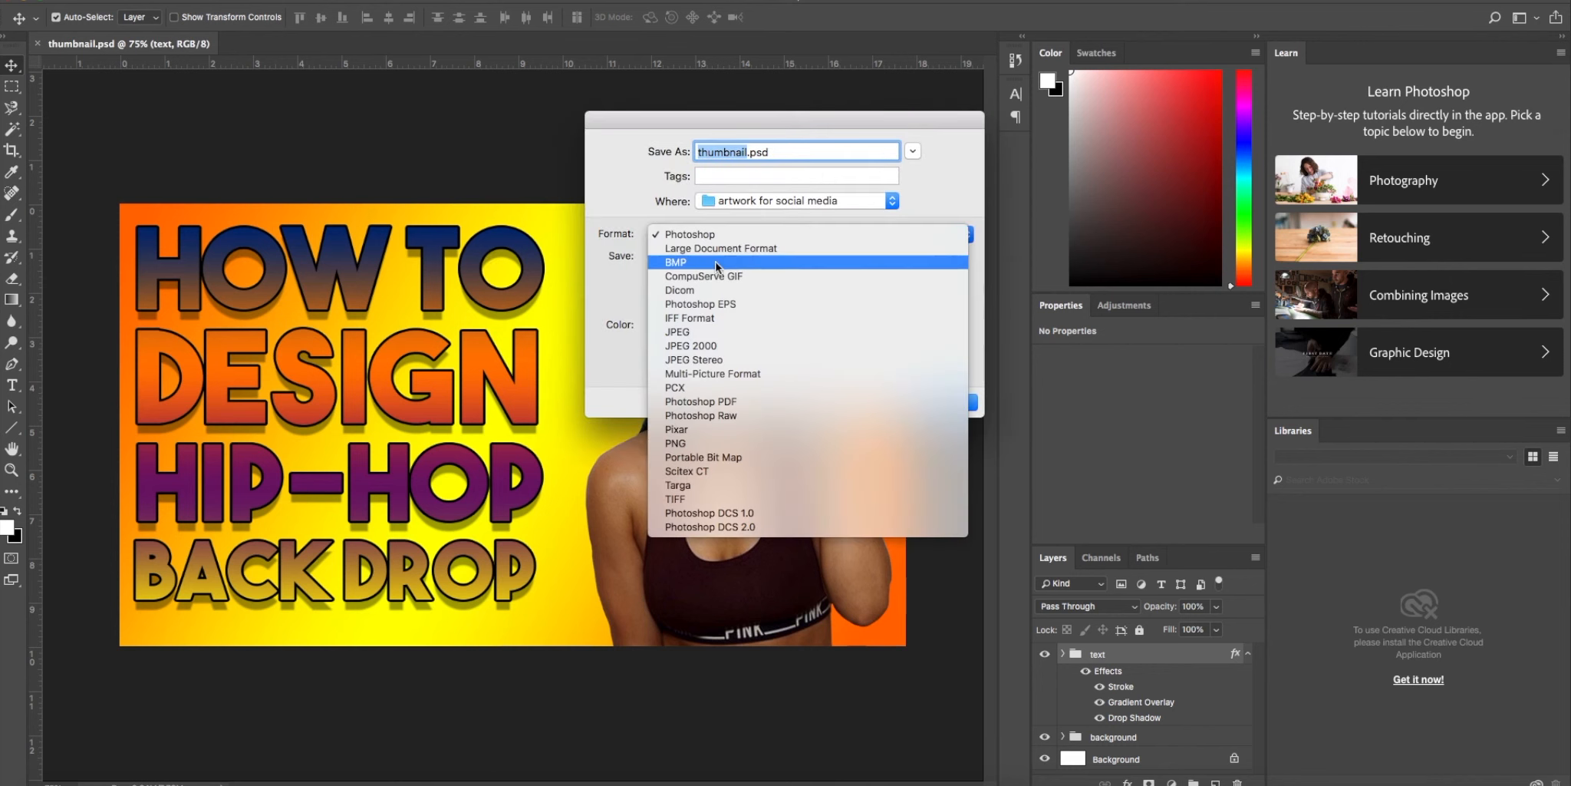
{"action": "left_click", "coordinate": [713, 339]}
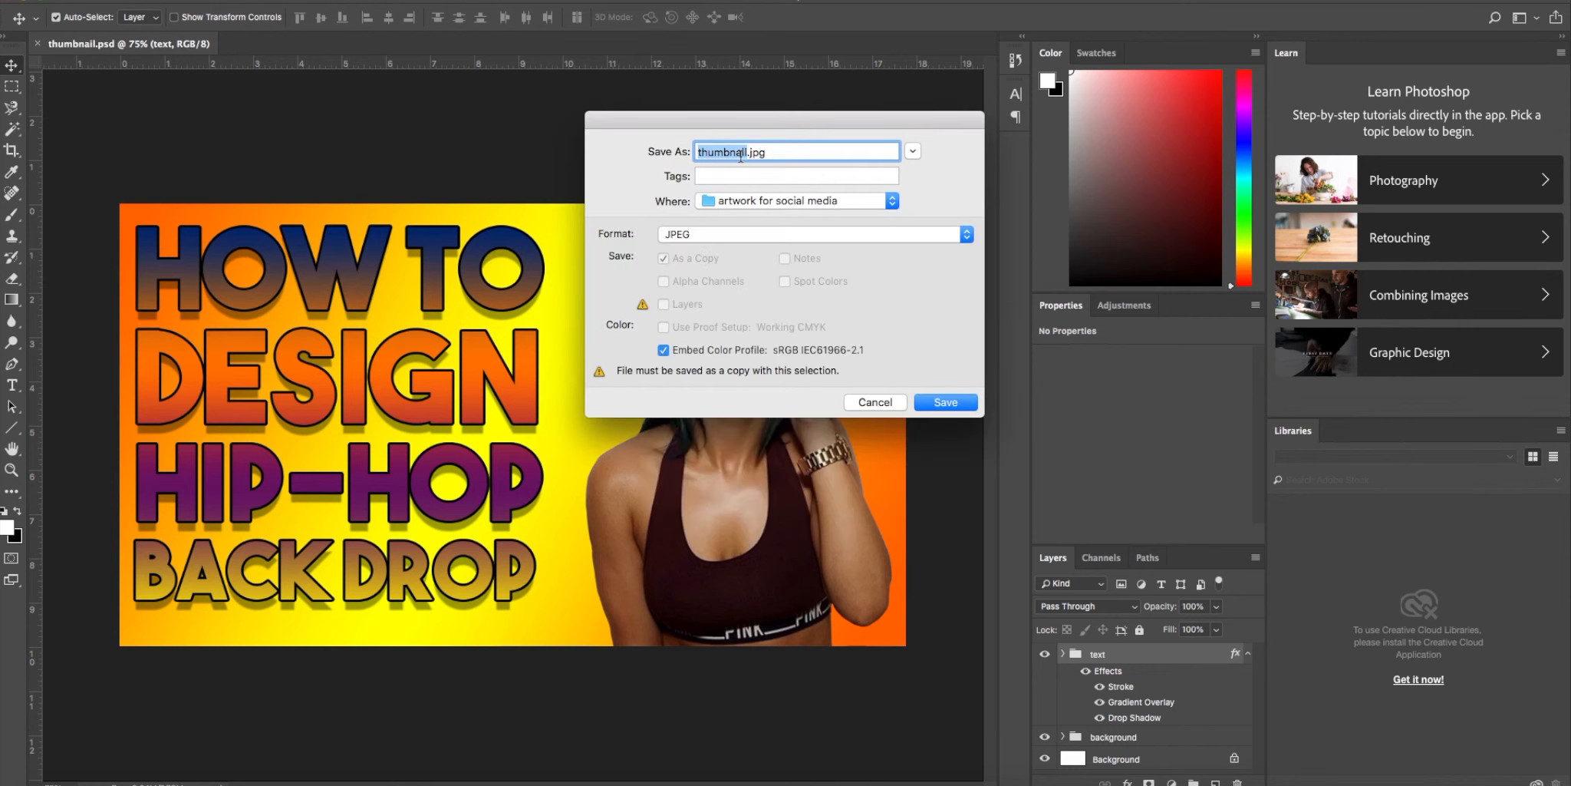
{"action": "type", "text": "hiphopthumbnail"}
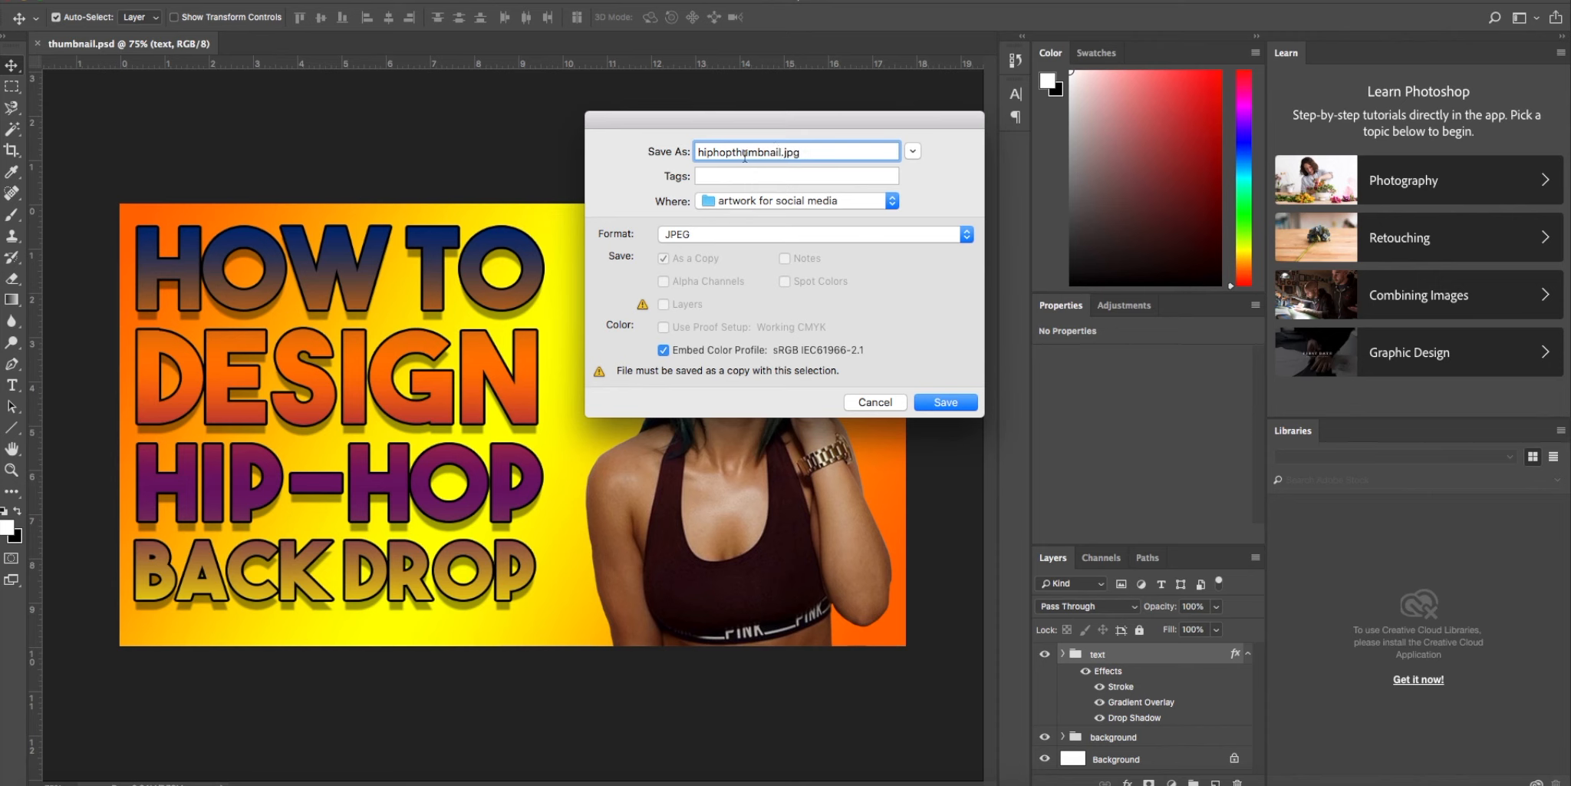
{"action": "left_click", "coordinate": [943, 409]}
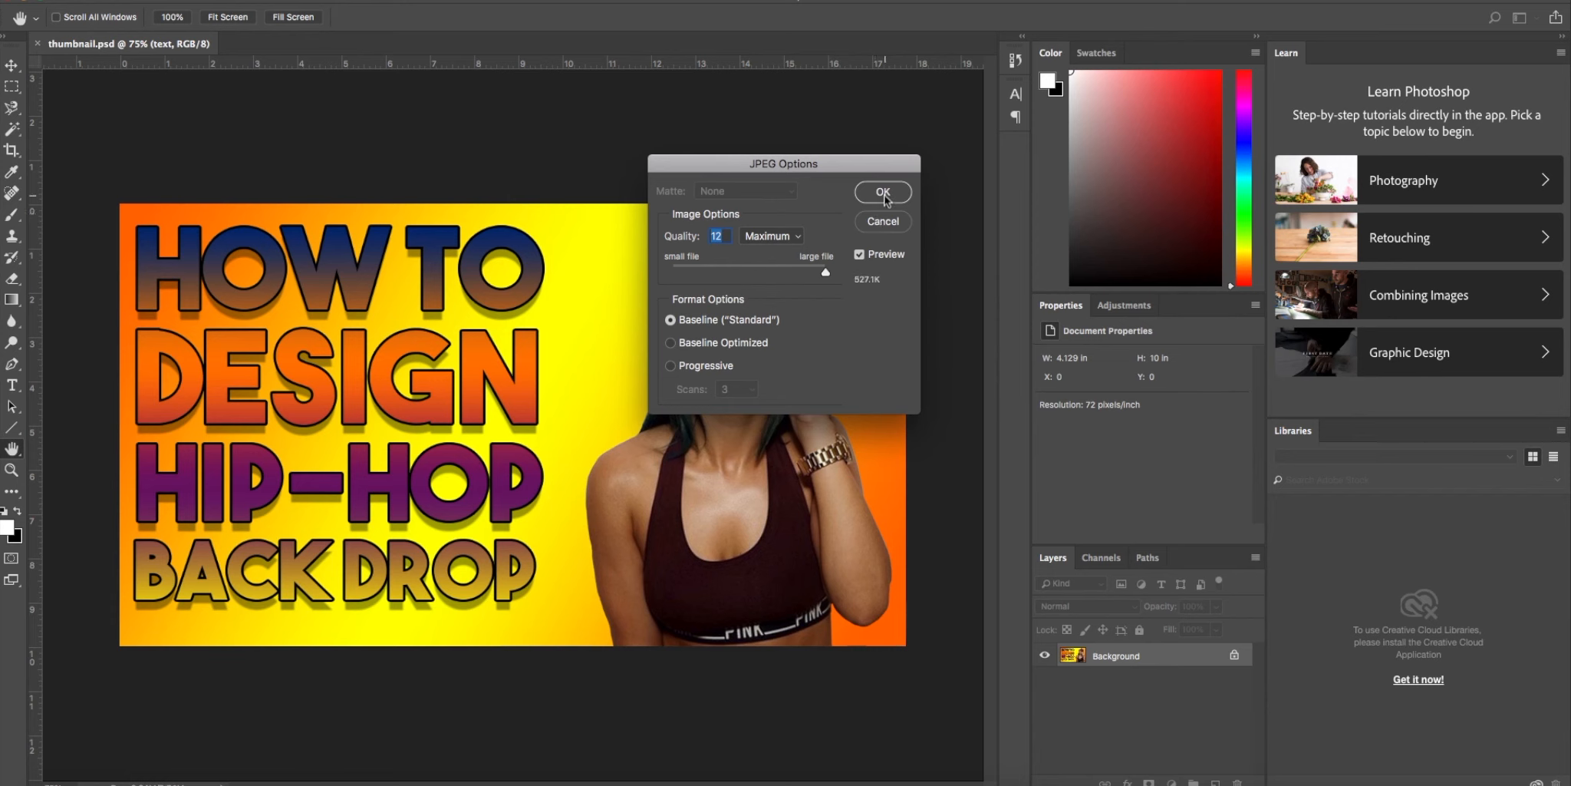
{"action": "left_click", "coordinate": [885, 198]}
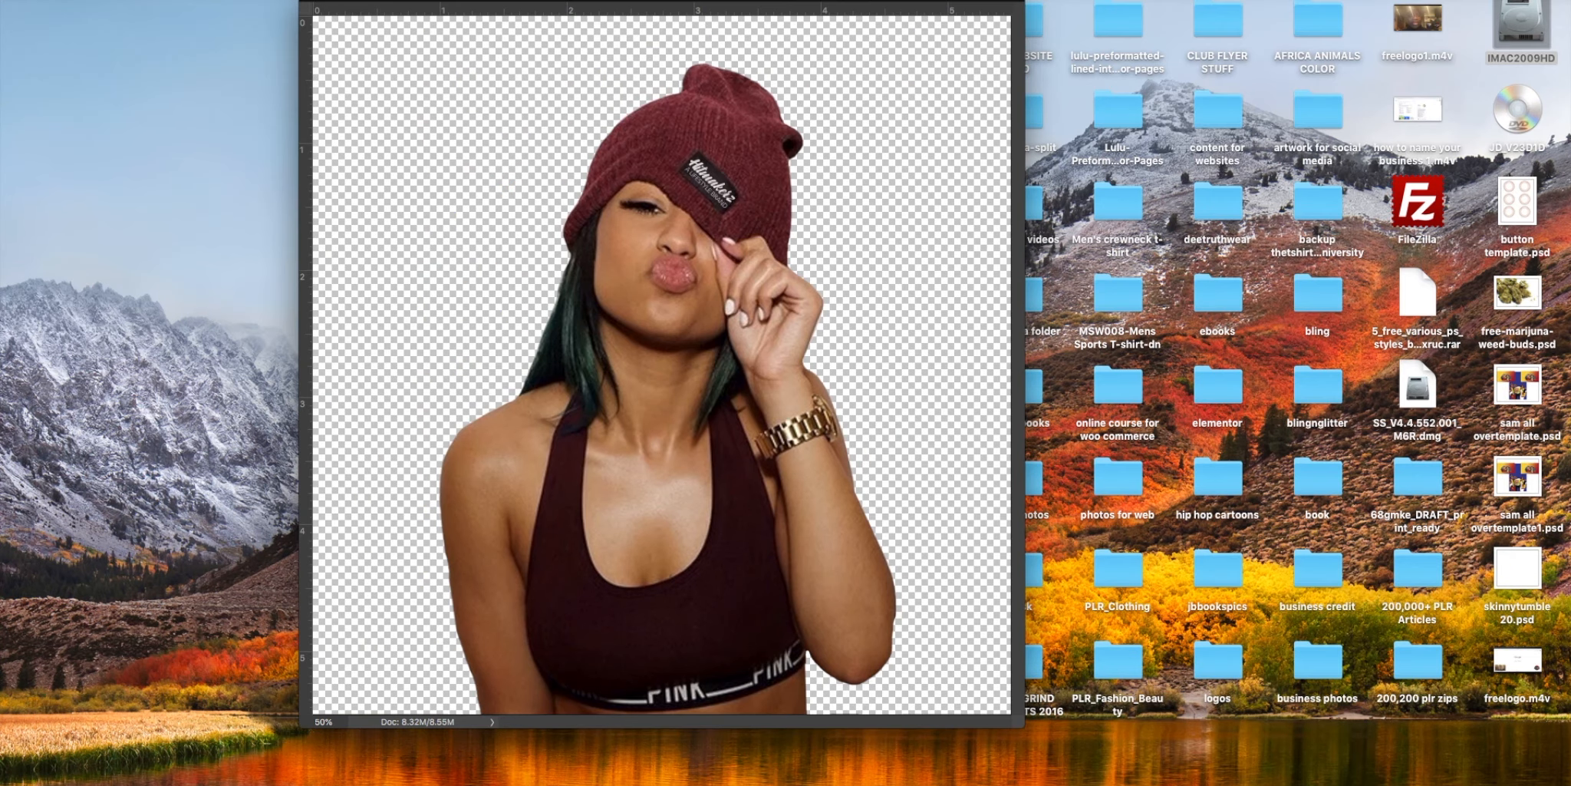
Switch to the desktop, open the "artwork for social media" folder in Finder, and view hiphopthumbnail.jpg.
{"action": "left_click", "coordinate": [313, 2]}
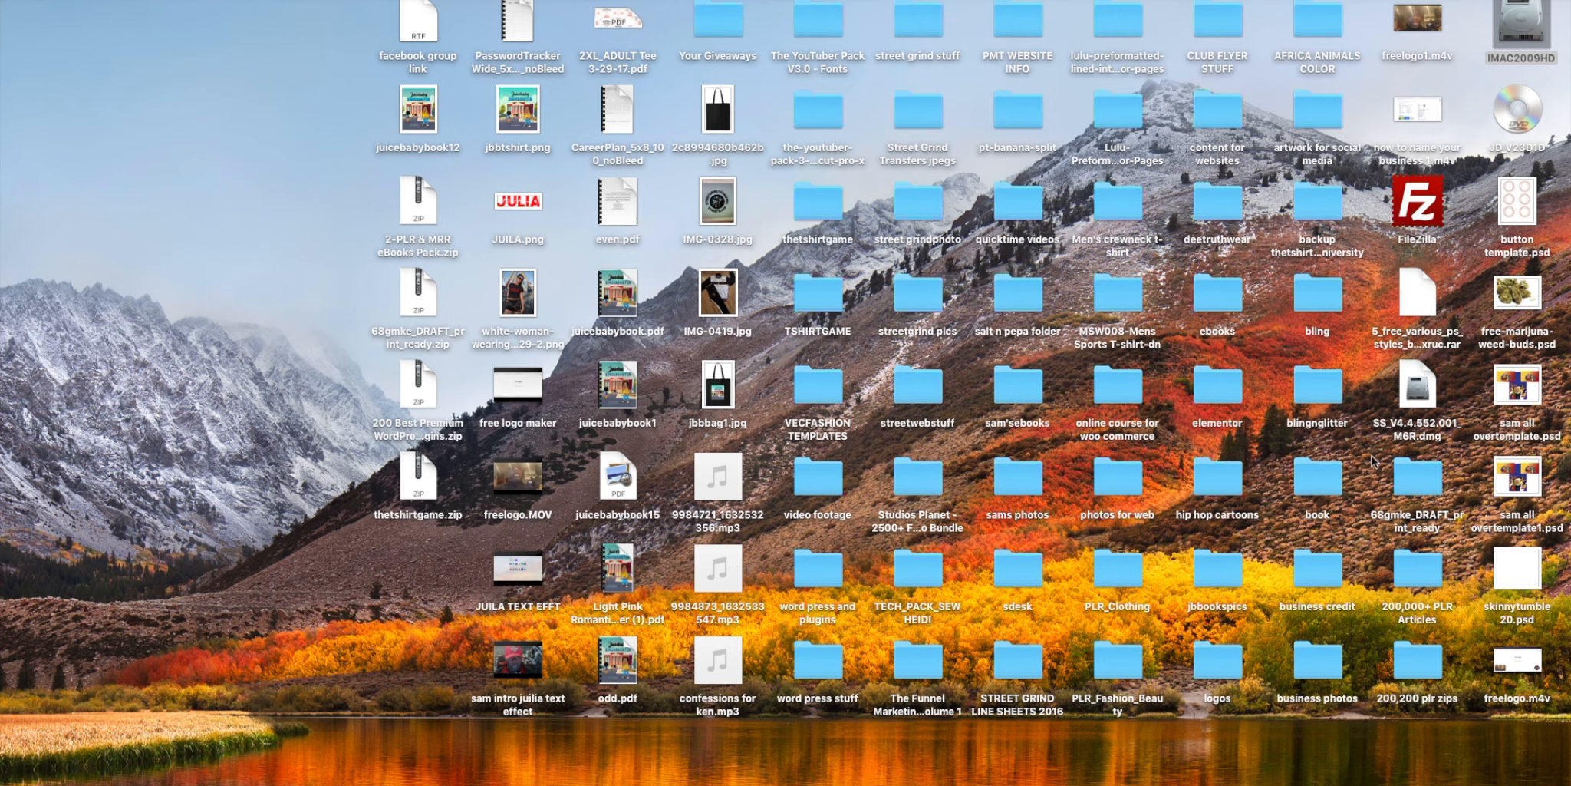
{"action": "left_click", "coordinate": [1318, 101]}
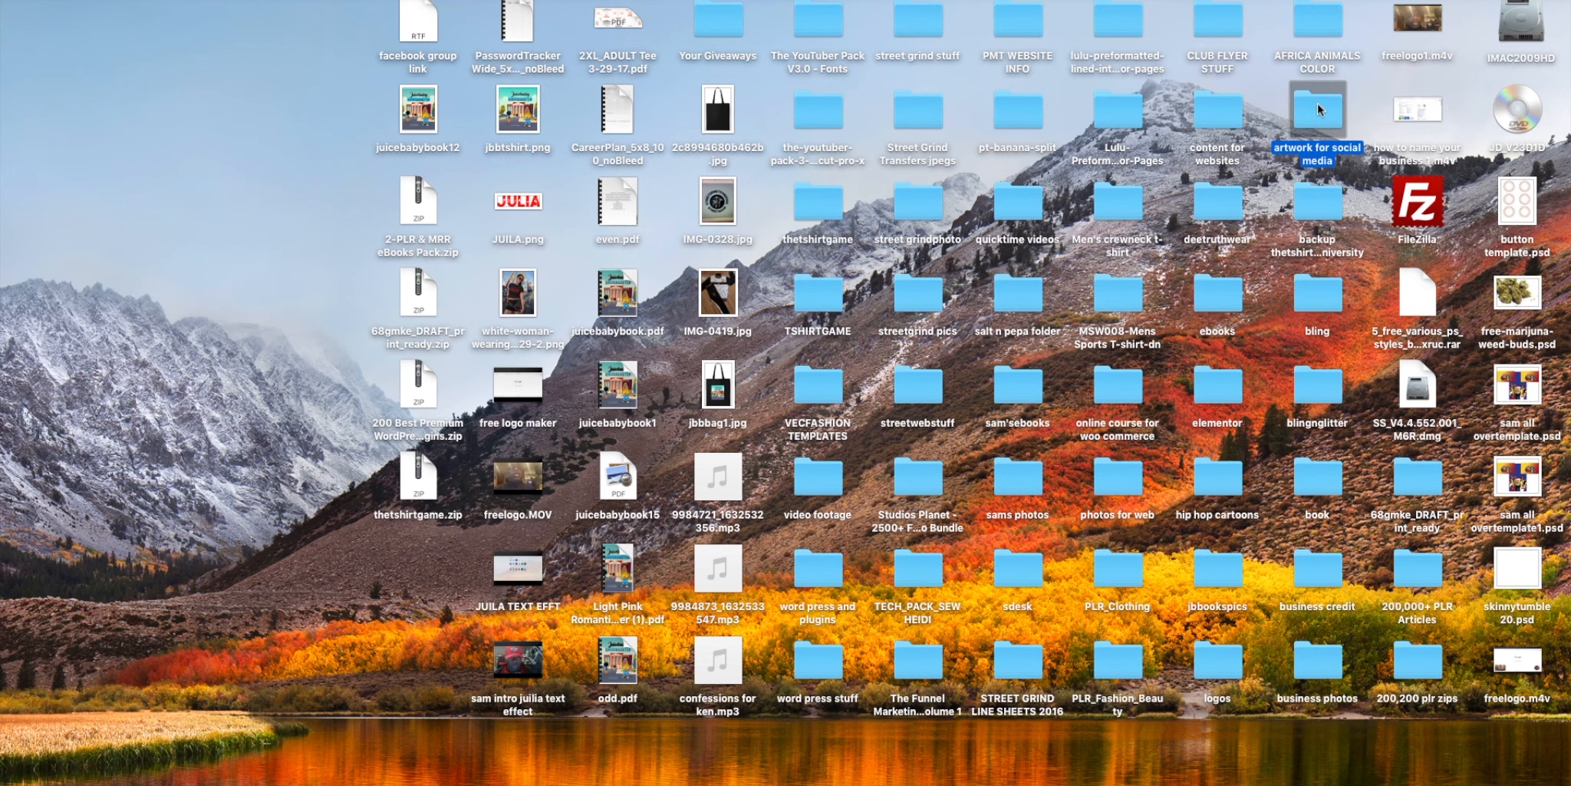
{"action": "double_click", "coordinate": [1317, 103]}
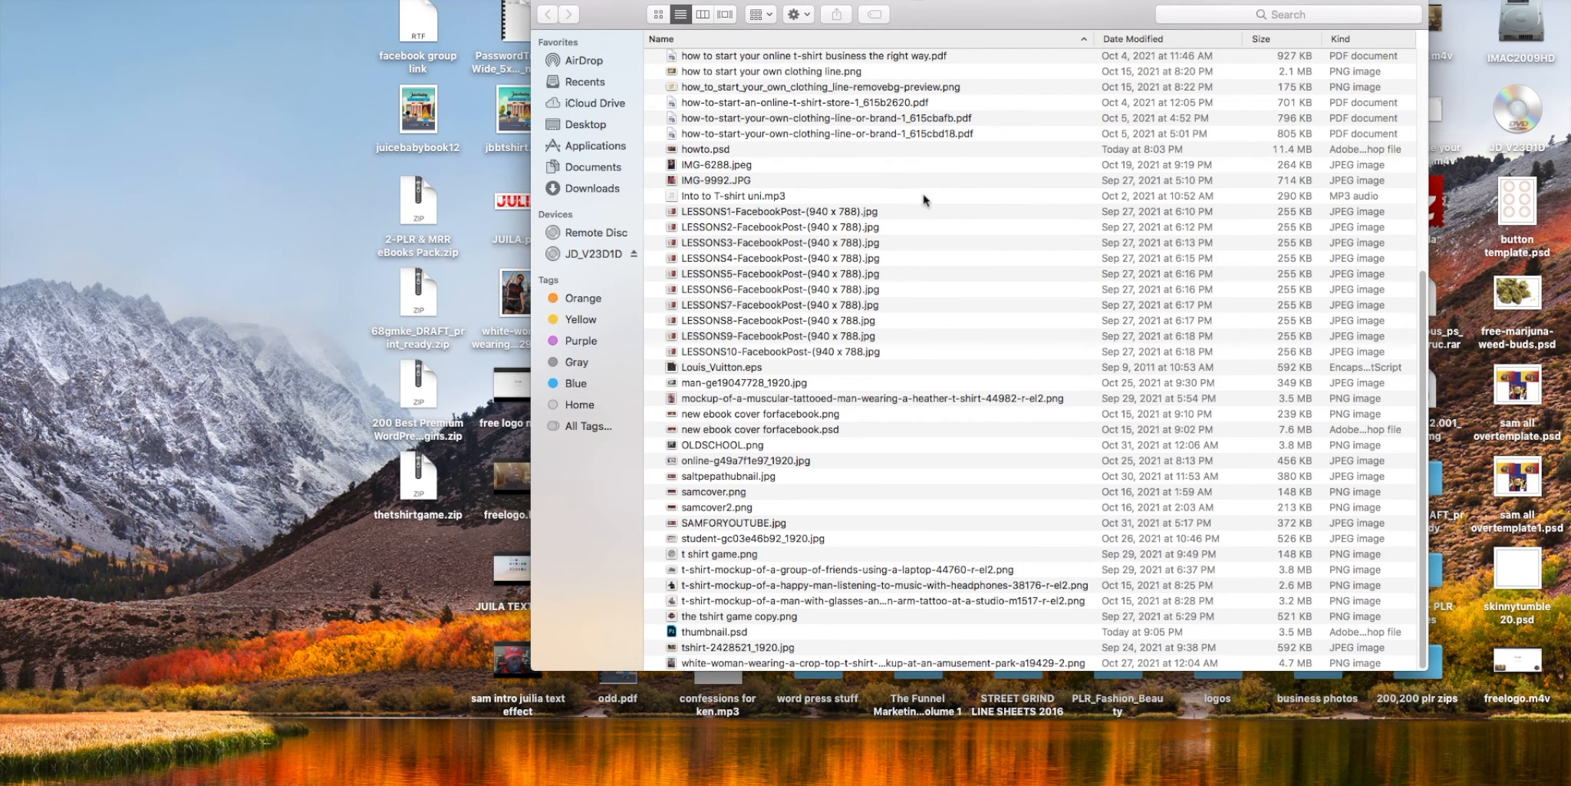
{"action": "scroll", "coordinate": [935, 287], "scroll_direction": "up", "scroll_amount": 10}
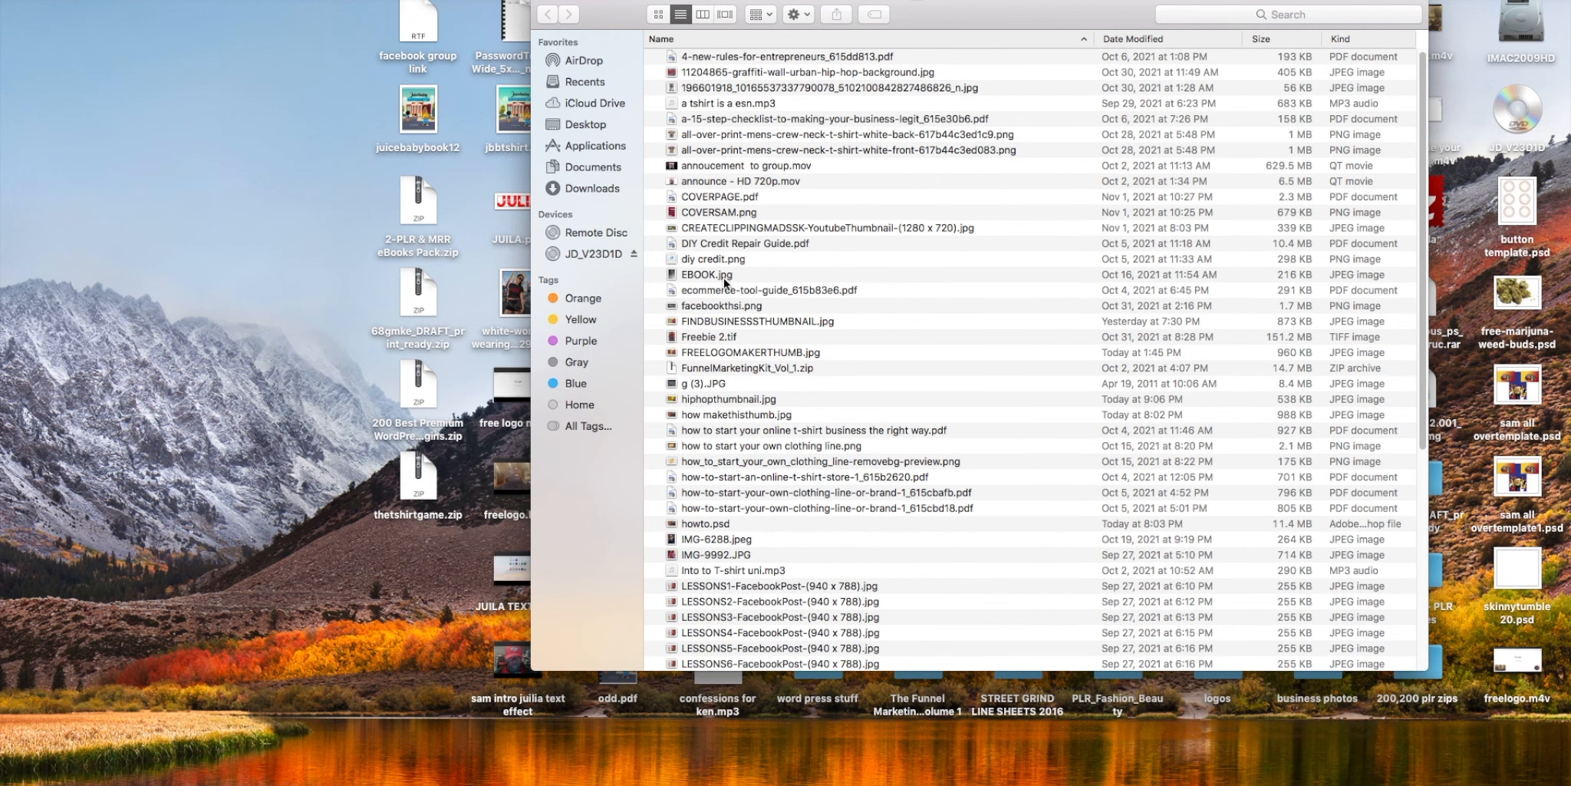
{"action": "left_click", "coordinate": [702, 401]}
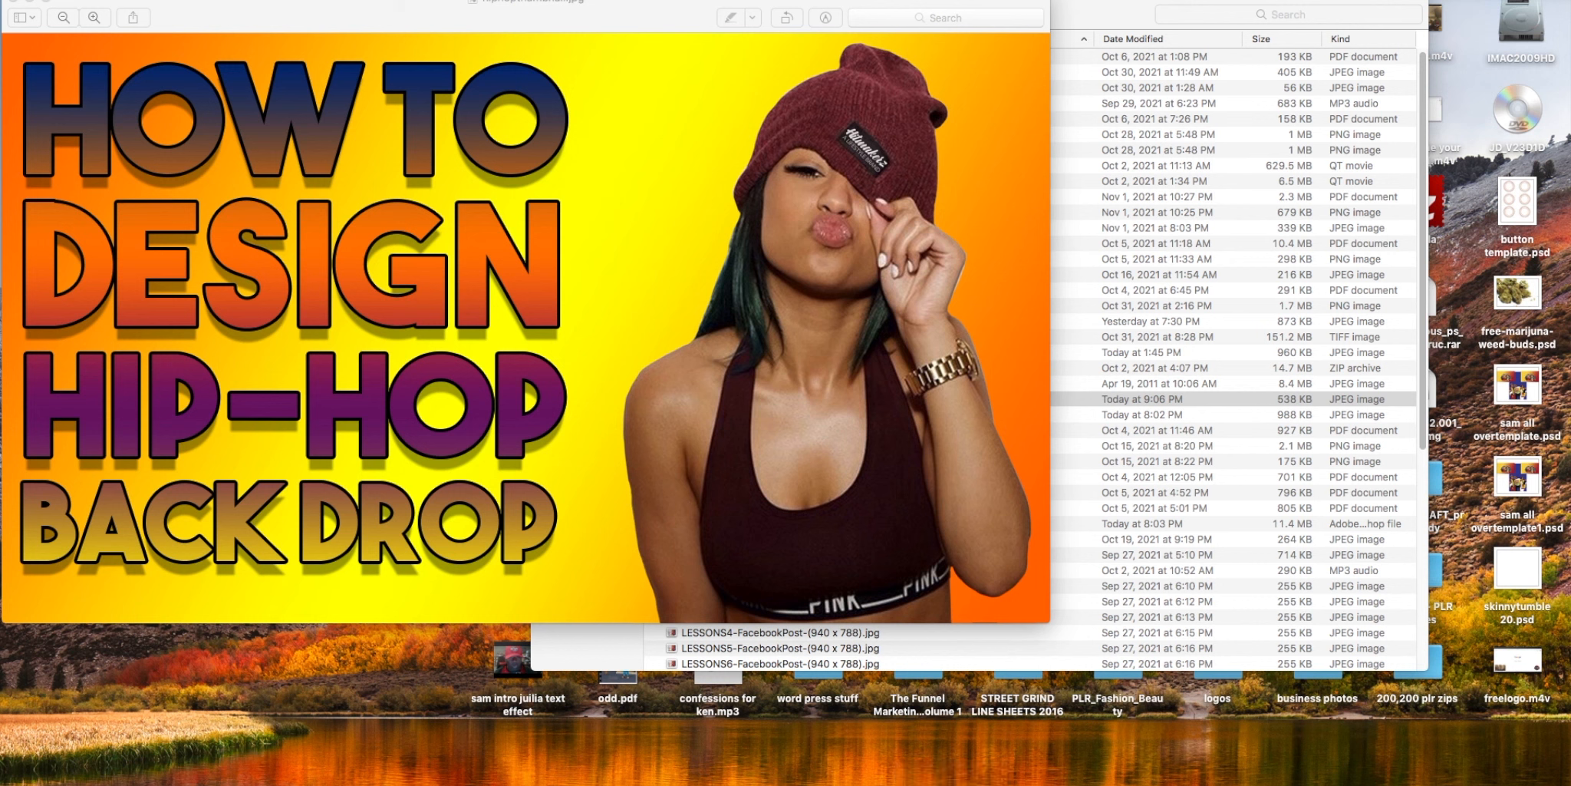
Close the QuickTime screen recording and enter "how to design a thumbnail for yo" as its save name.
{"action": "left_click", "coordinate": [84, 1]}
{"action": "left_click", "coordinate": [140, 102]}
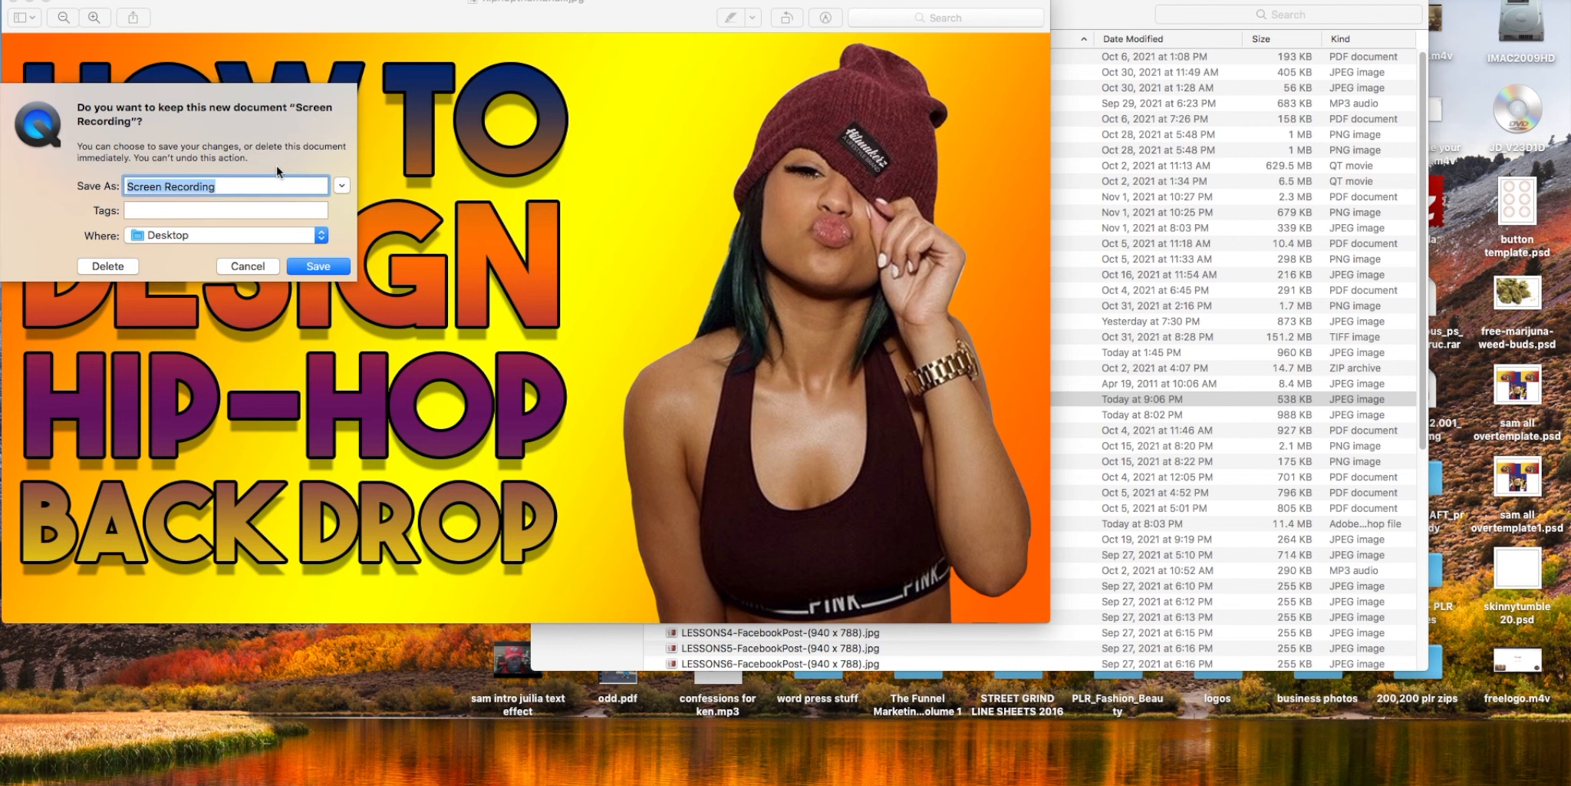
{"action": "type", "text": "how to"}
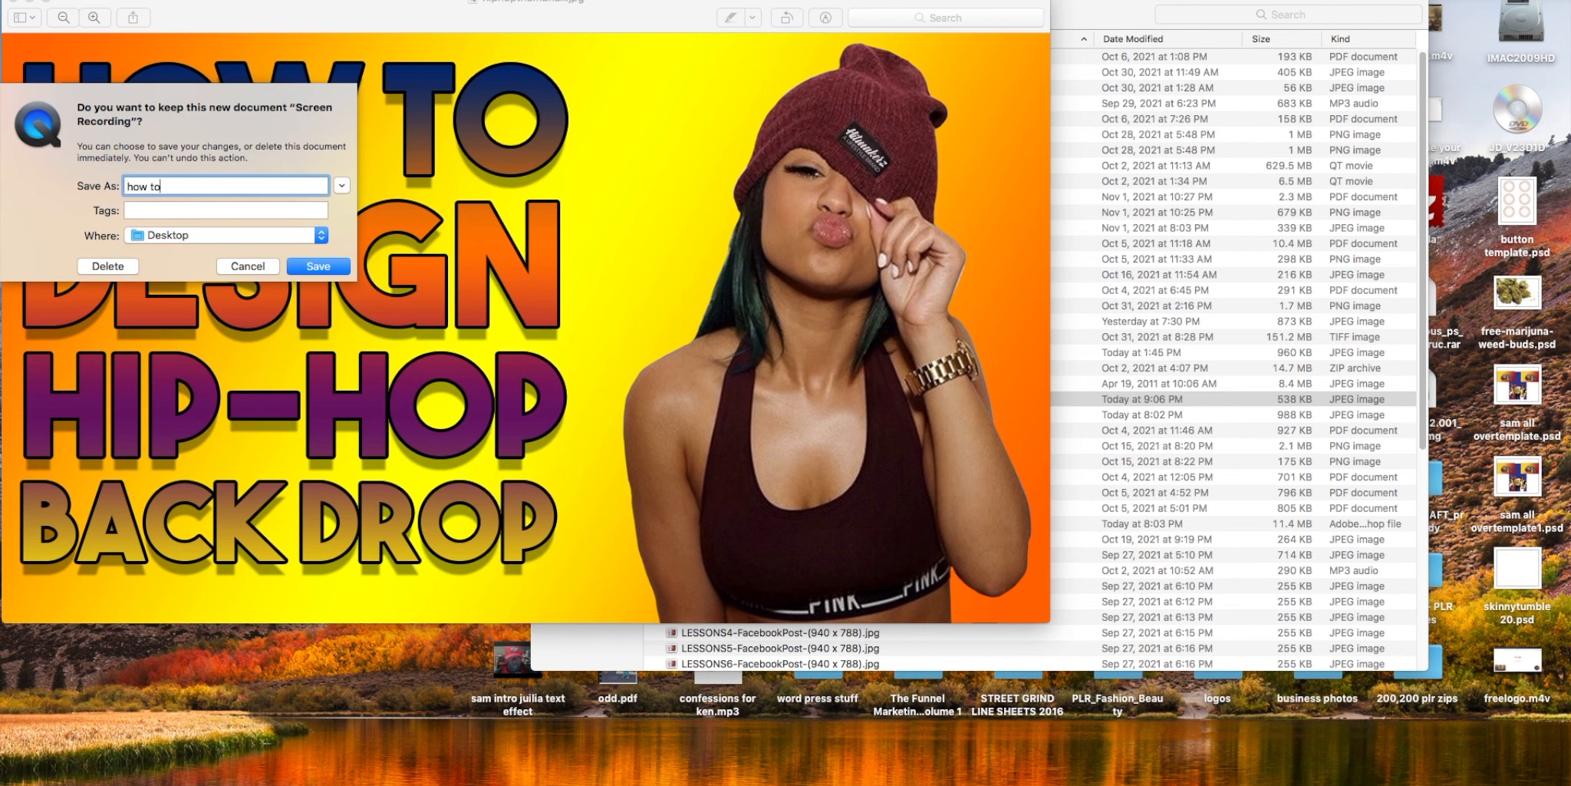
{"action": "type", "text": " design a thumbnail for yo"}
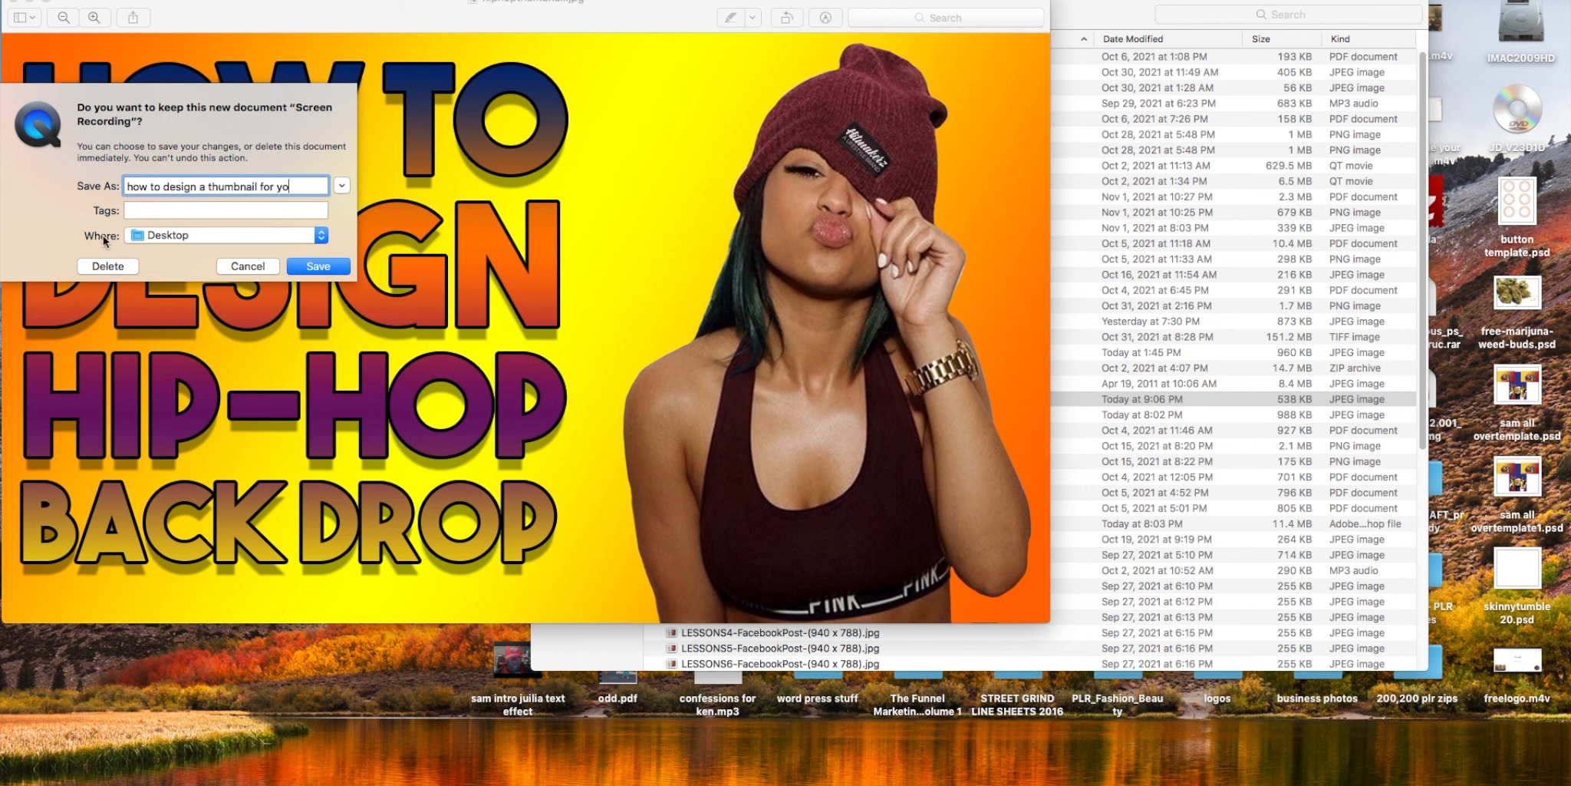